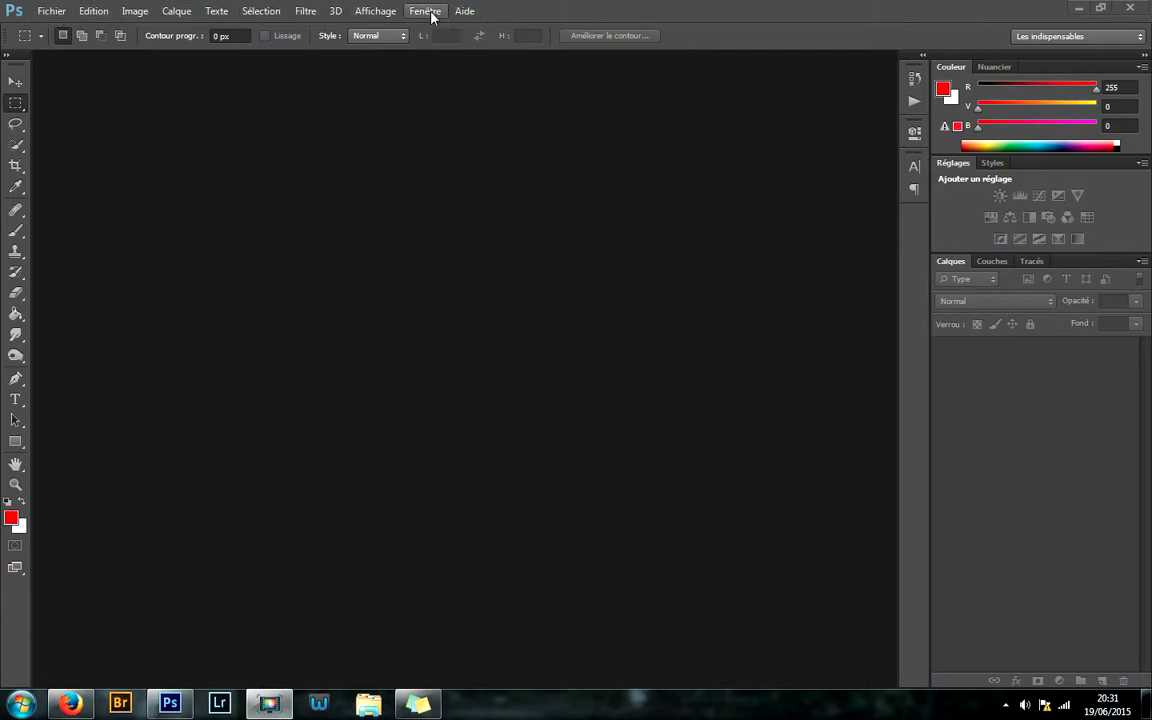
Look through the commands offered in the categories from Fichier to Aide.
left_click(52, 12)
left_click(60, 12)
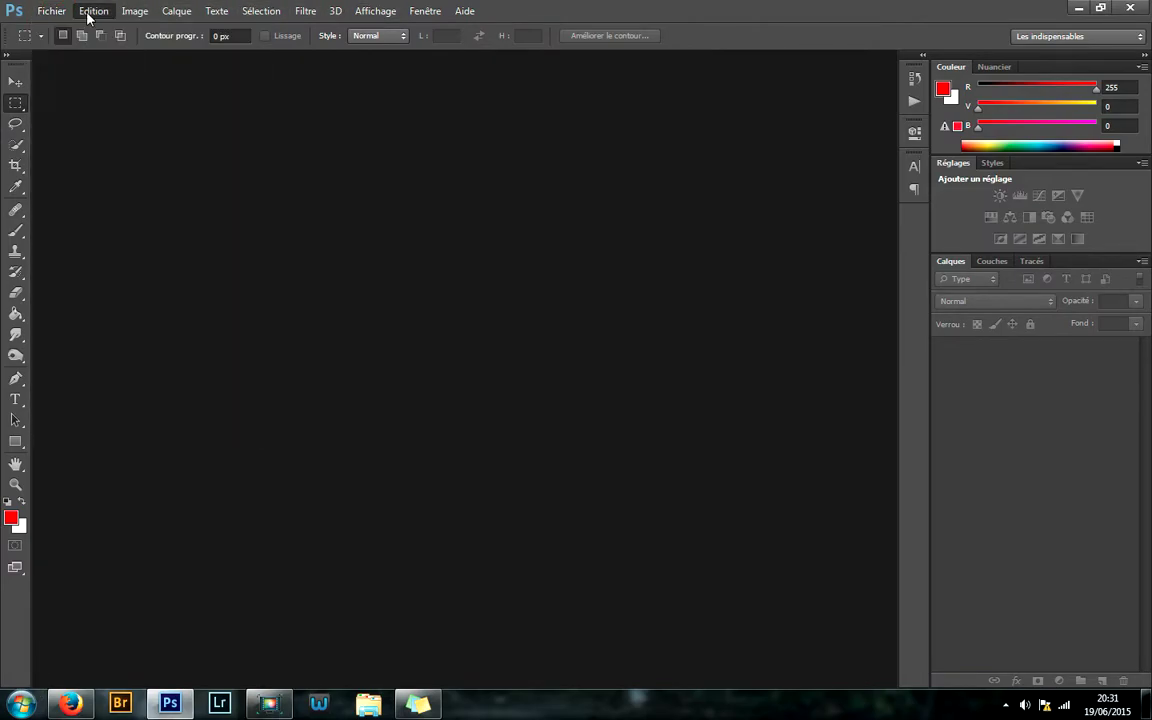
left_click(66, 14)
mouse_move(128, 14)
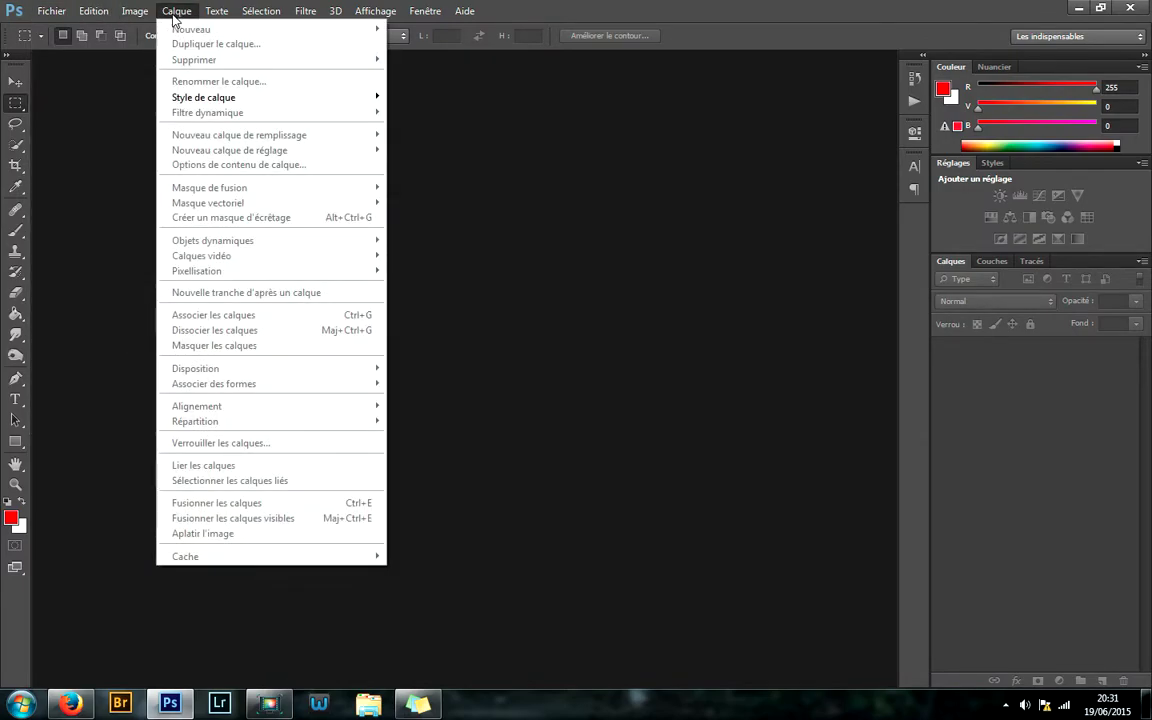
mouse_move(234, 20)
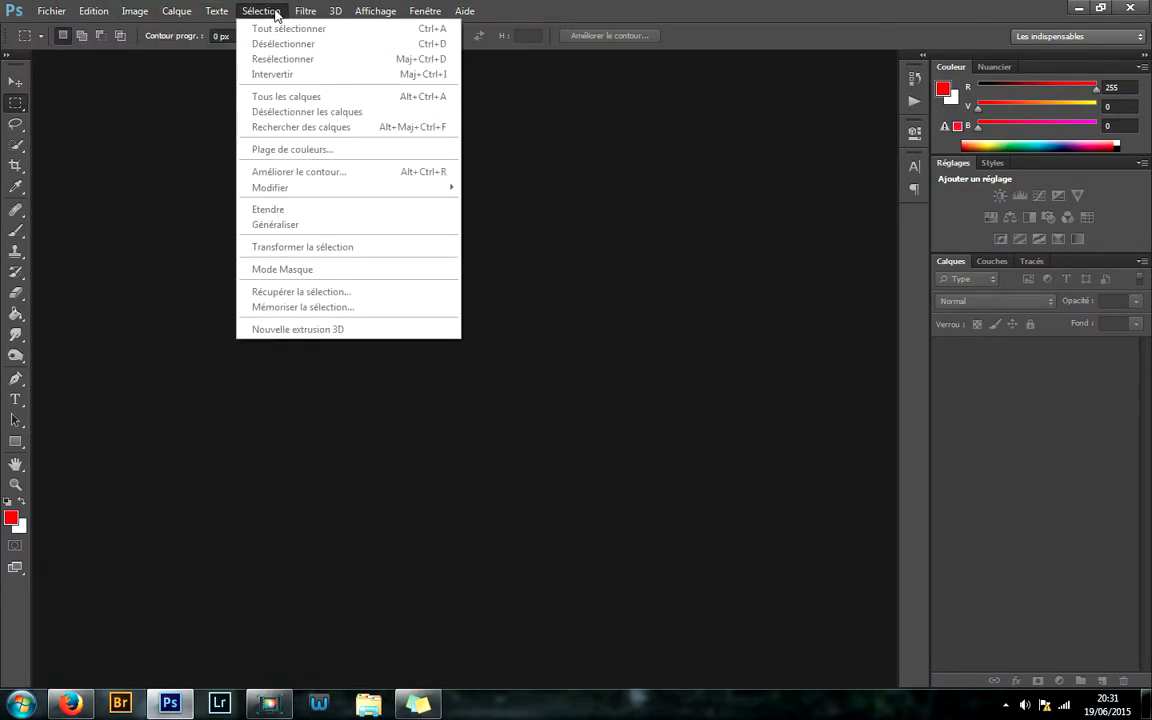
mouse_move(320, 17)
mouse_move(385, 15)
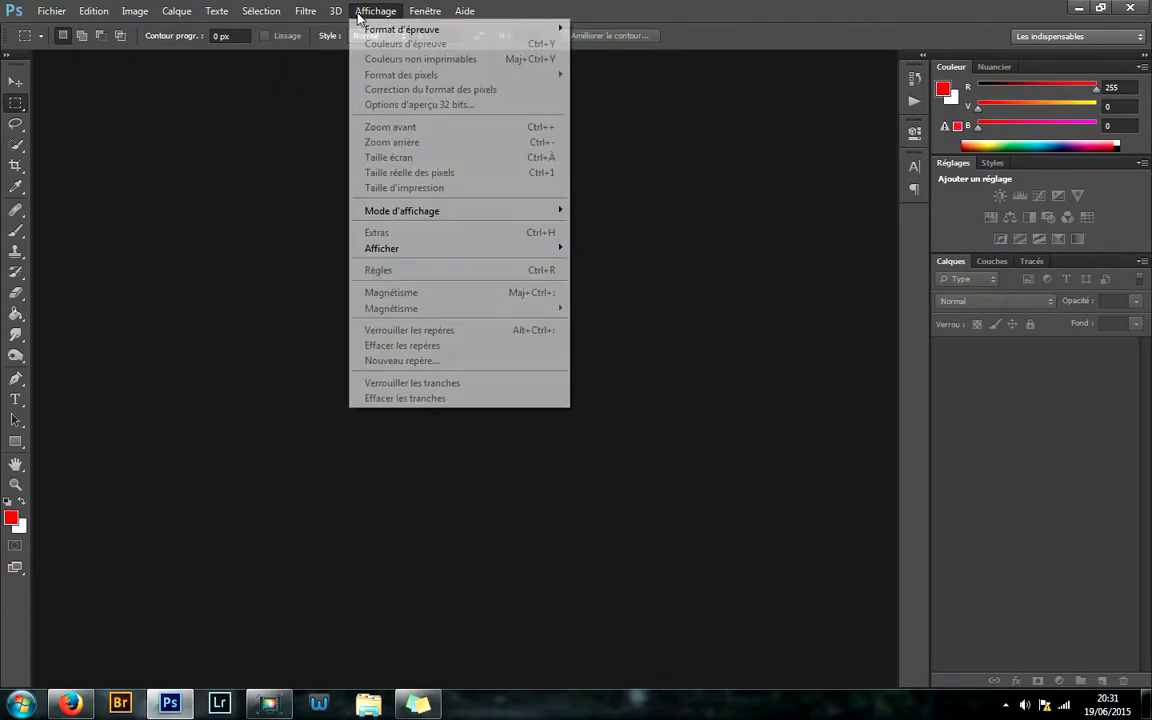
mouse_move(474, 13)
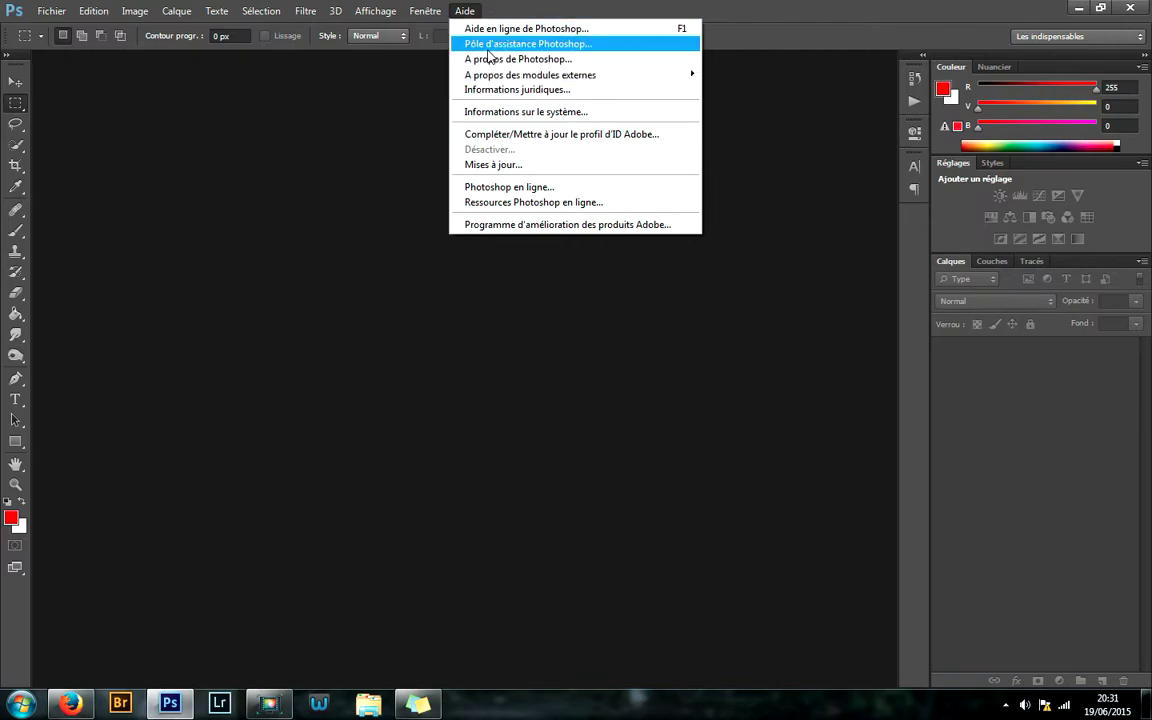
left_click(140, 110)
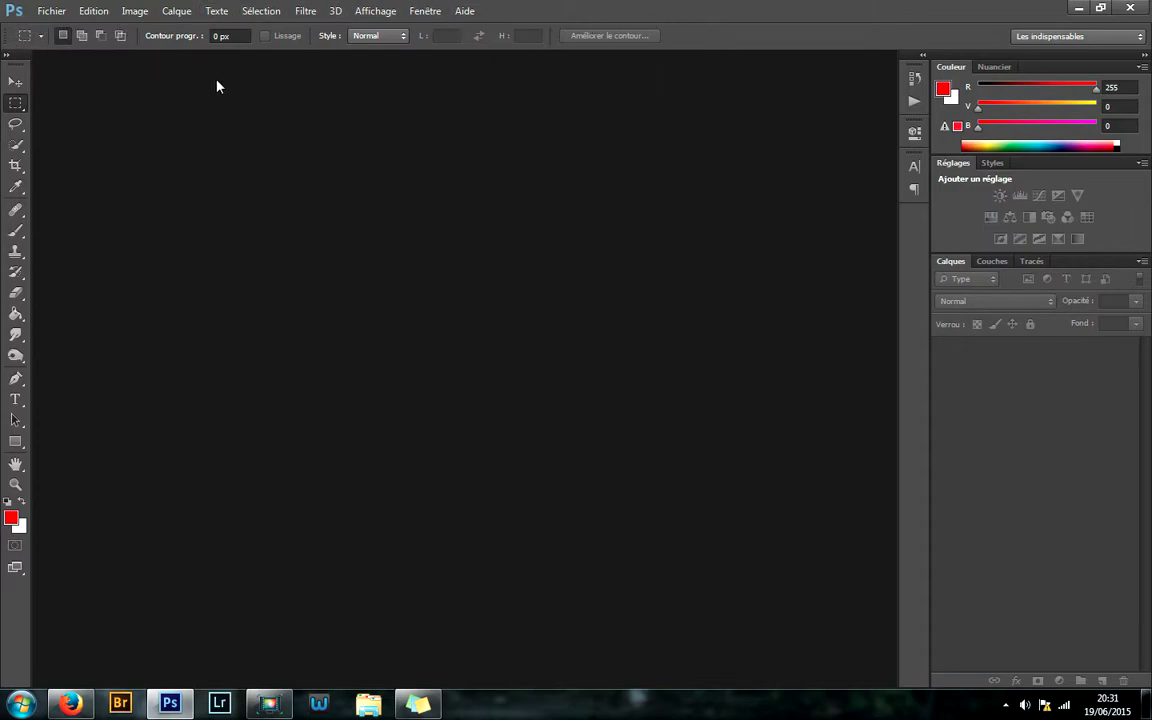
Review the variants of the Lasso tool and the Crop tool, keeping the standard Crop tool active.
left_click(17, 125)
right_click(16, 123)
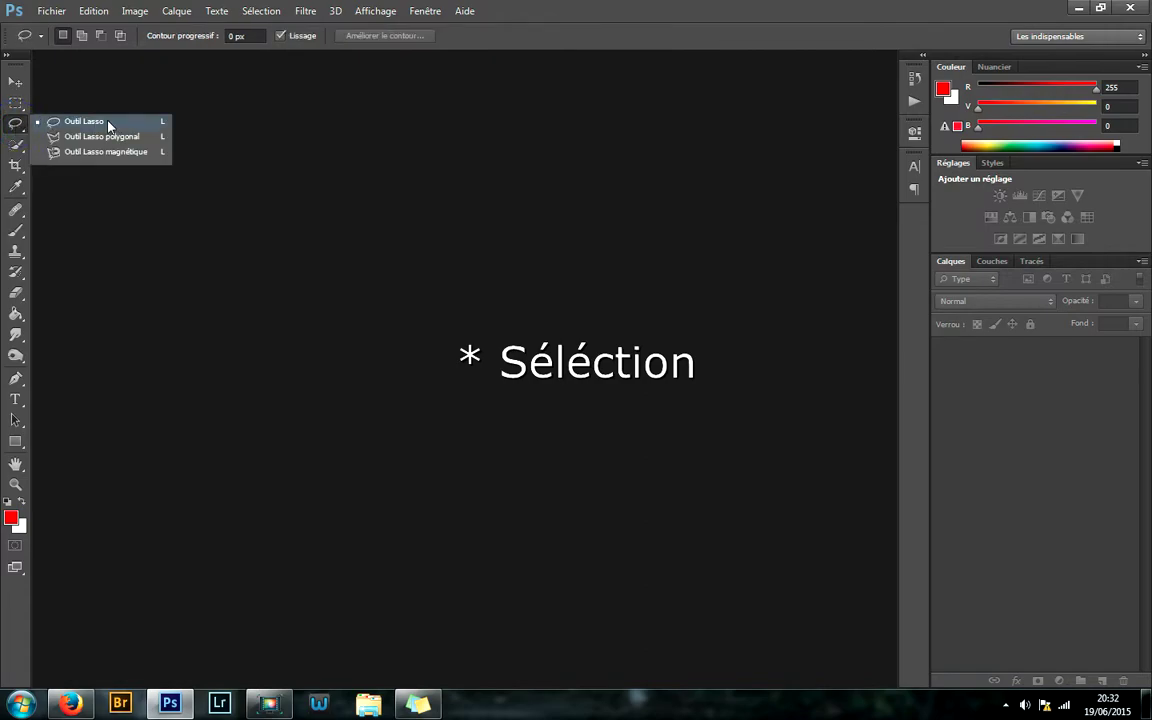
left_click(15, 166)
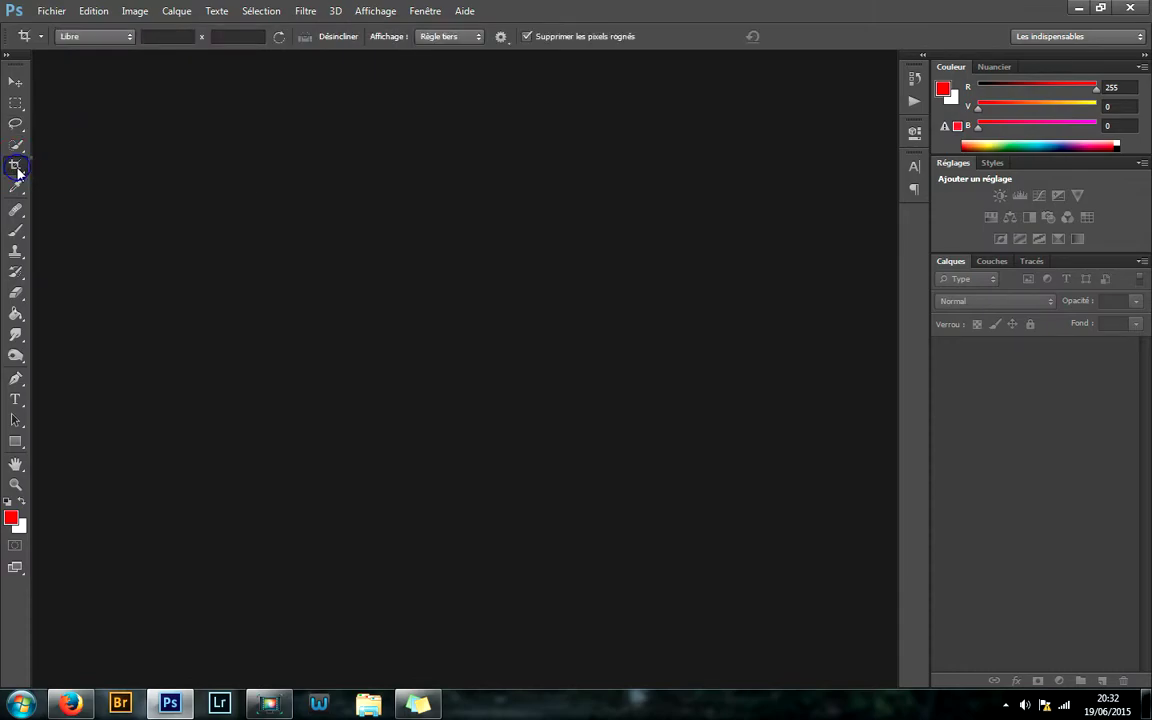
right_click(15, 166)
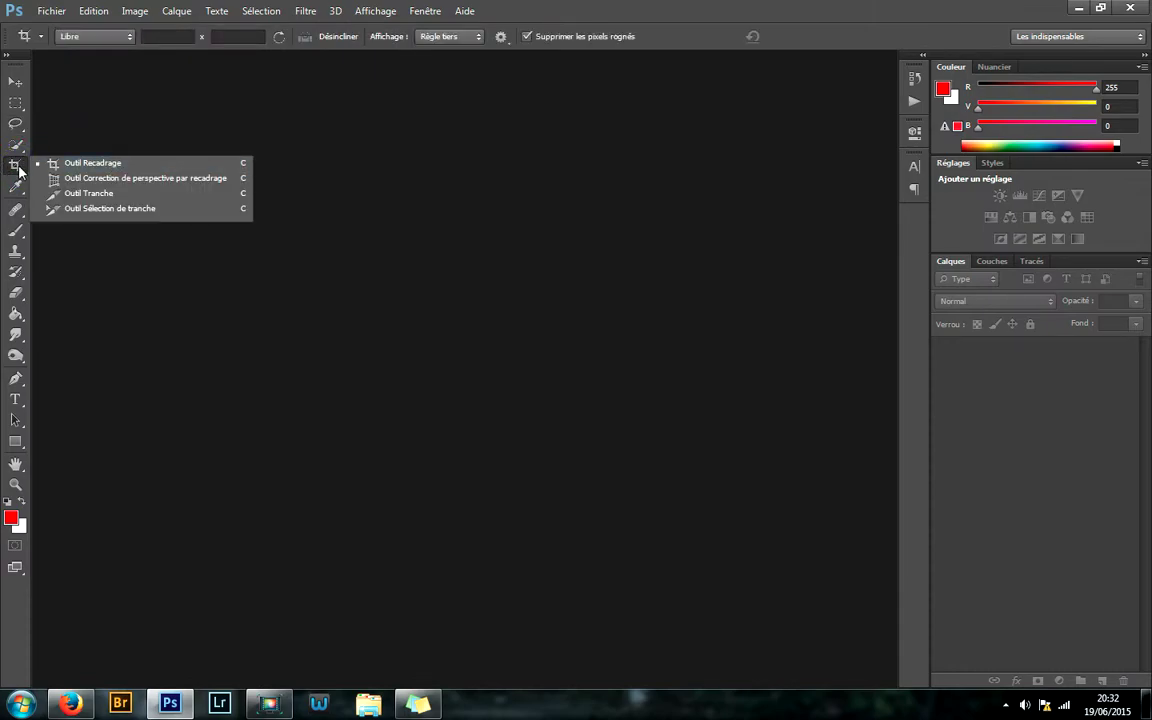
left_click(20, 158)
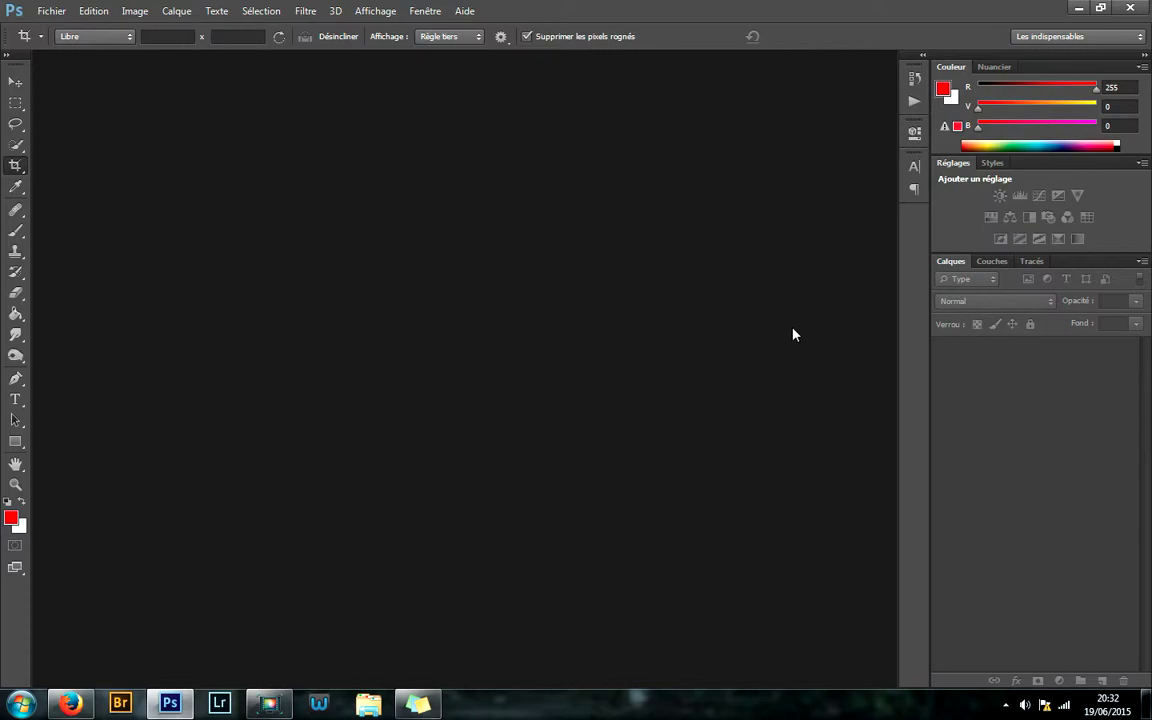
Show the Scripts list and inspect the contents of the Conversion and Redimensionnement sets.
left_click(917, 77)
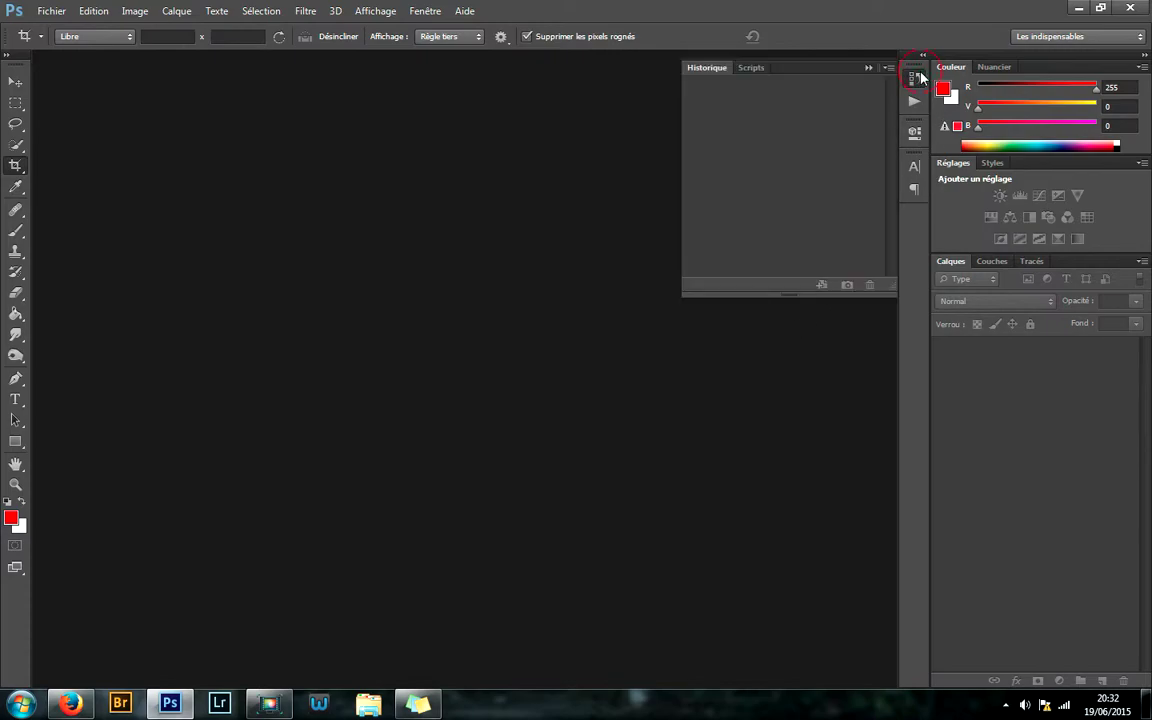
left_click(752, 69)
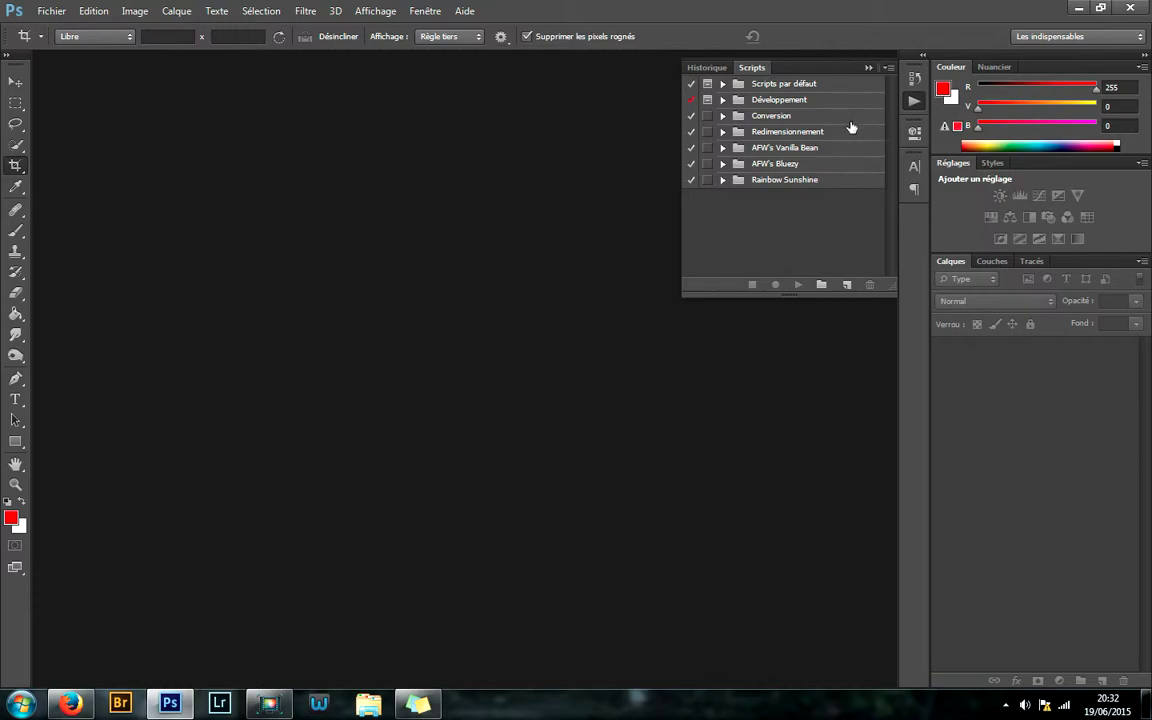
left_click(723, 116)
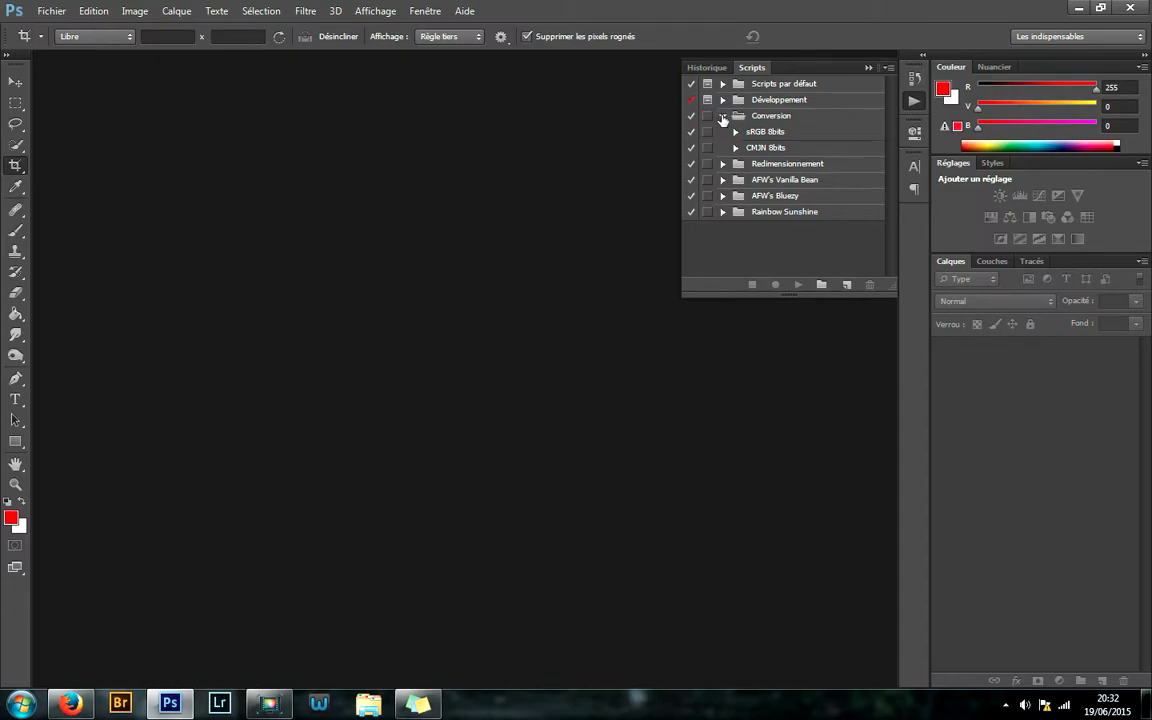
left_click(723, 116)
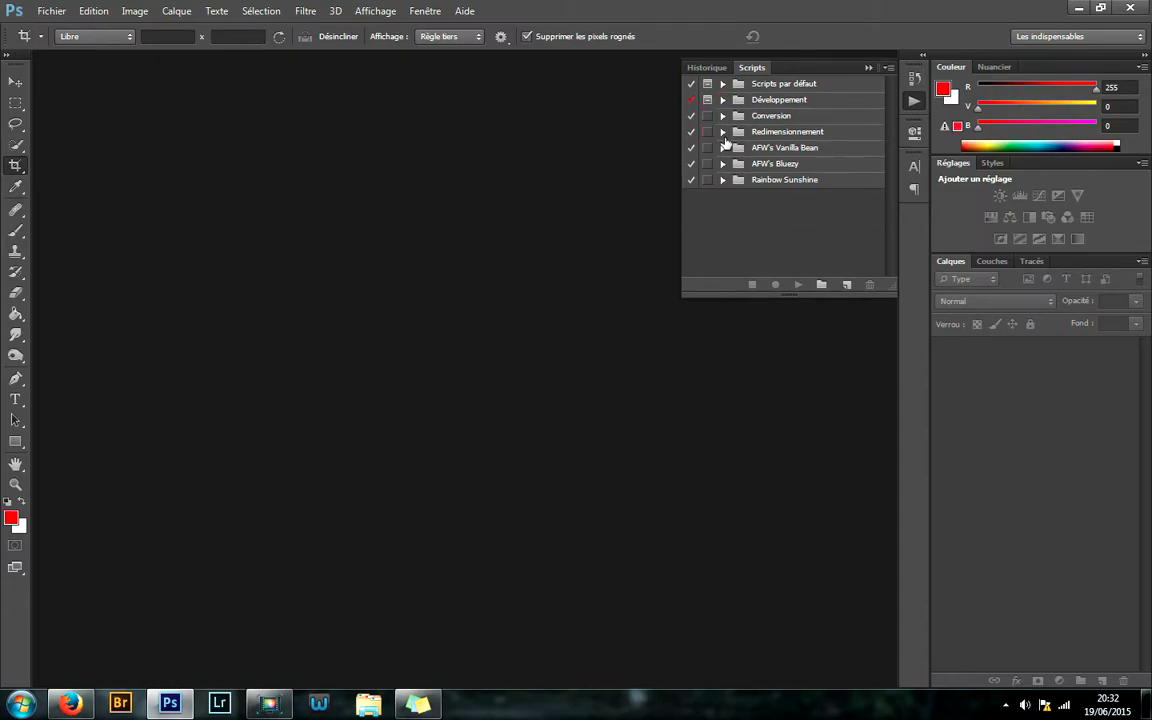
left_click(723, 132)
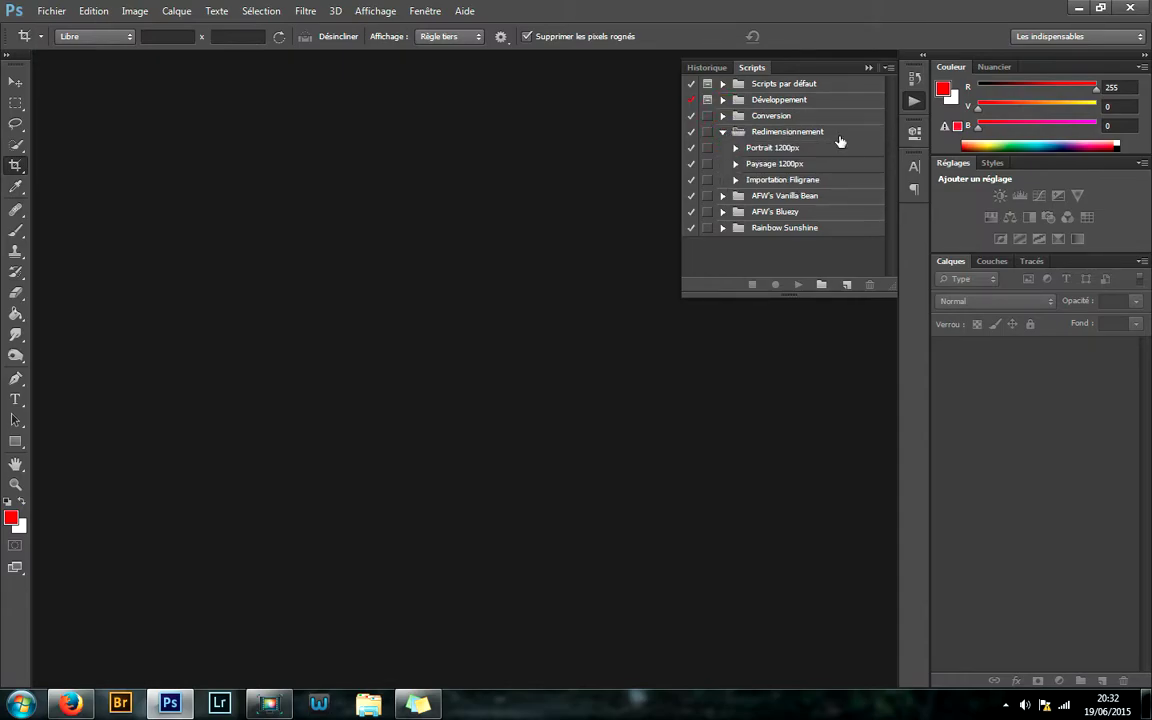
Try to run the Portrait 1200px script from the Redimensionnement set without an open image.
left_click(771, 148)
left_click(798, 285)
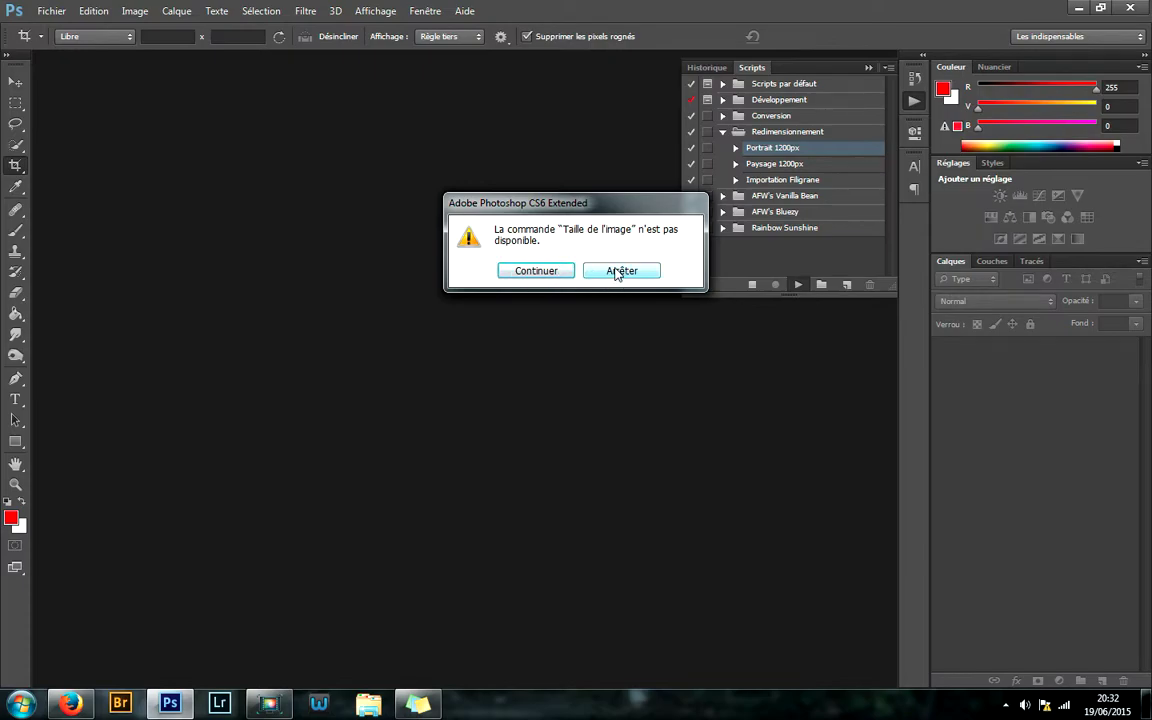
left_click(618, 272)
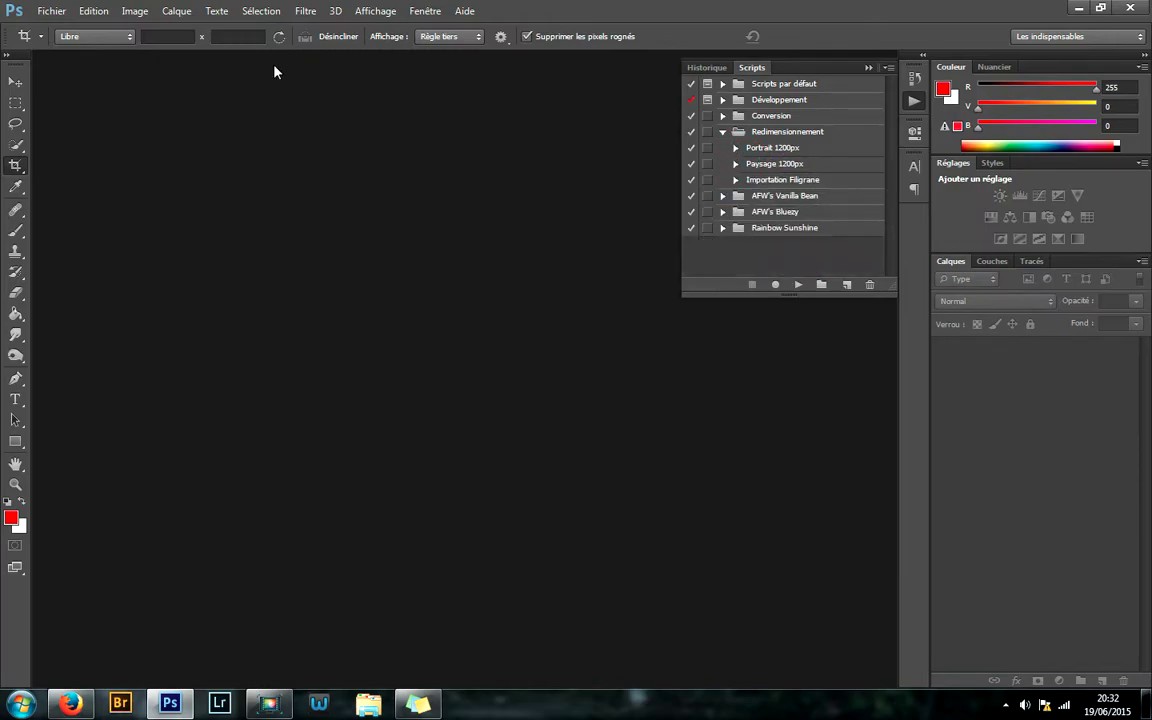
Check where the Taille de l'image command is found and collapse the Scripts list.
left_click(135, 10)
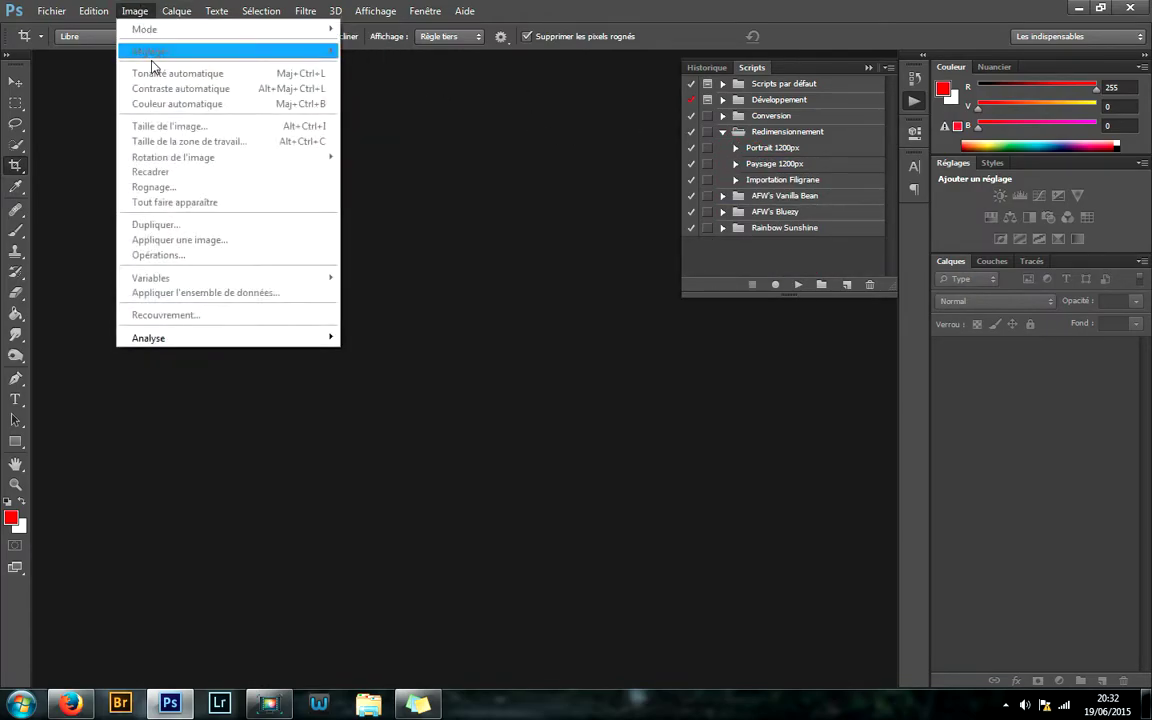
left_click(176, 133)
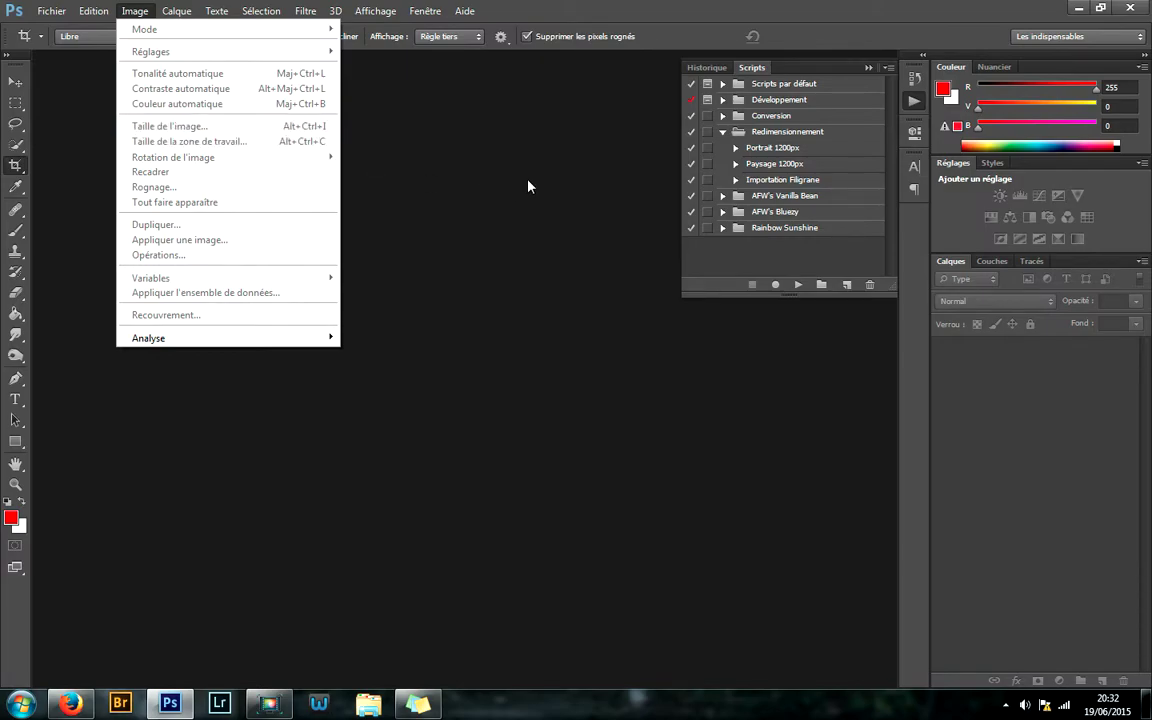
left_click(868, 68)
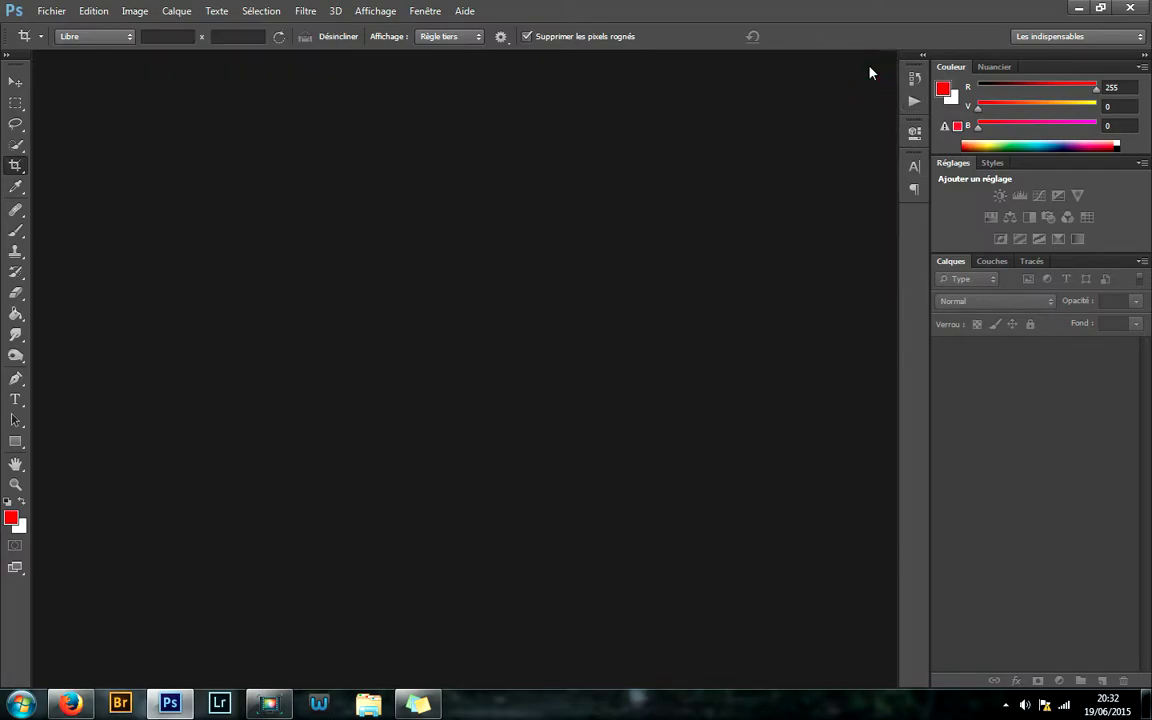
Examine the Propriétés display and the character formatting settings, including font size, leading, scaling and text styles.
left_click(916, 134)
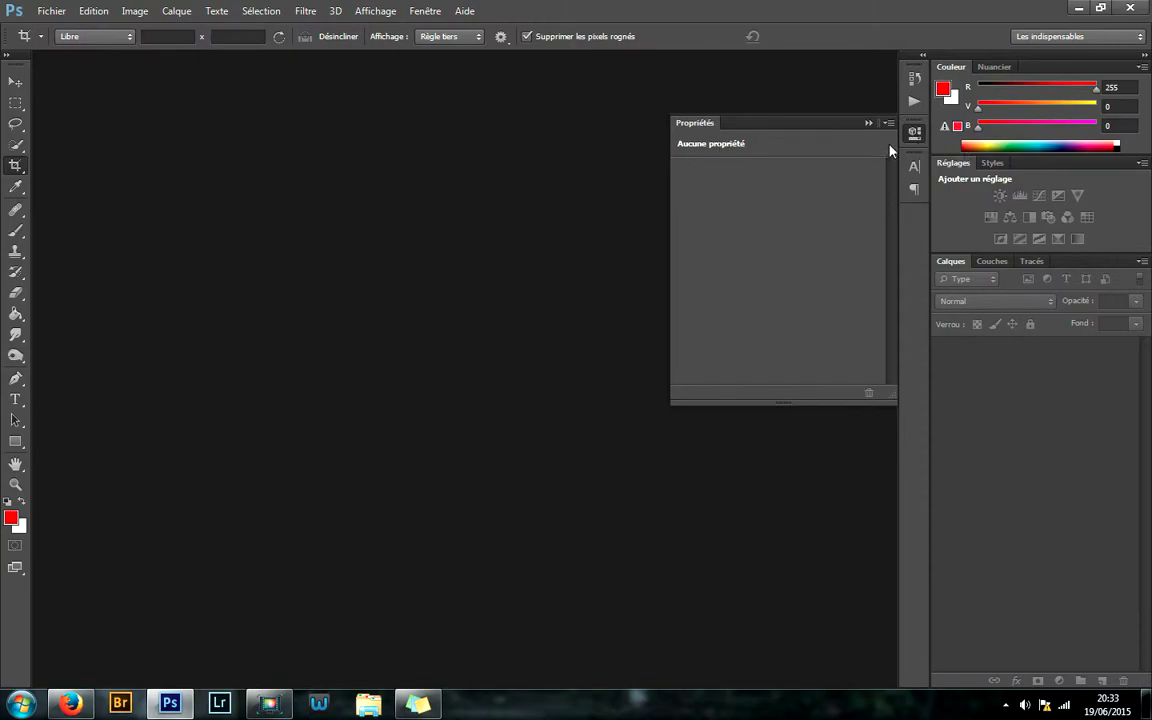
left_click(868, 122)
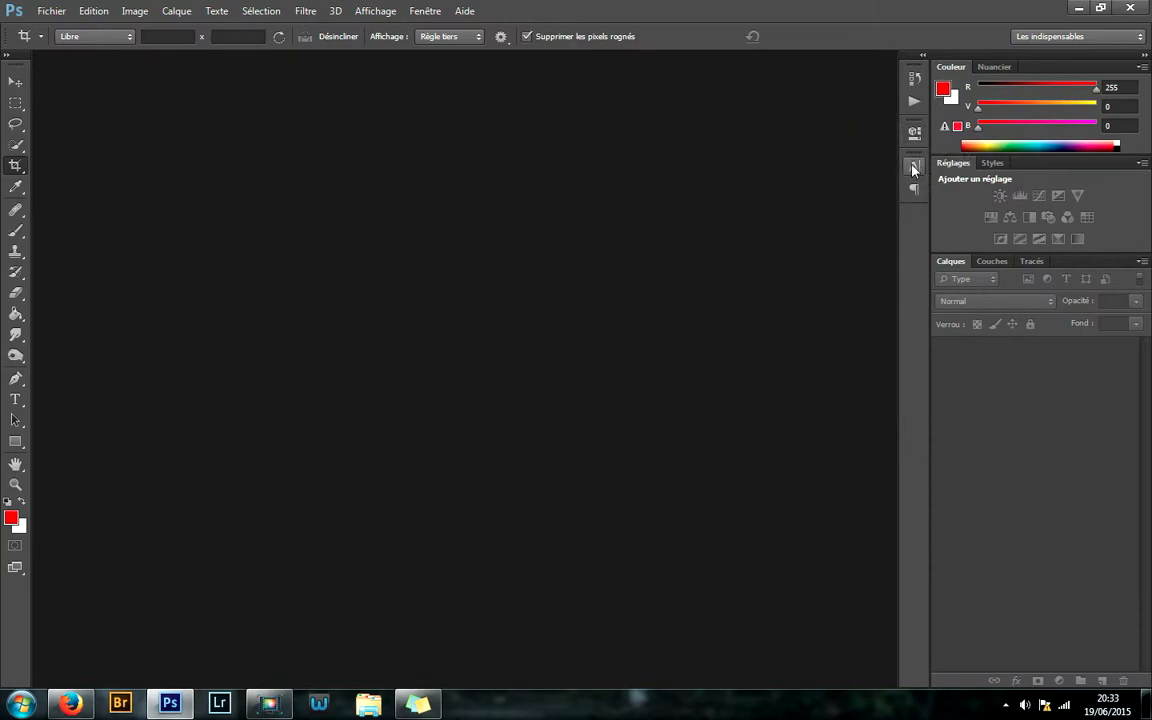
left_click(914, 168)
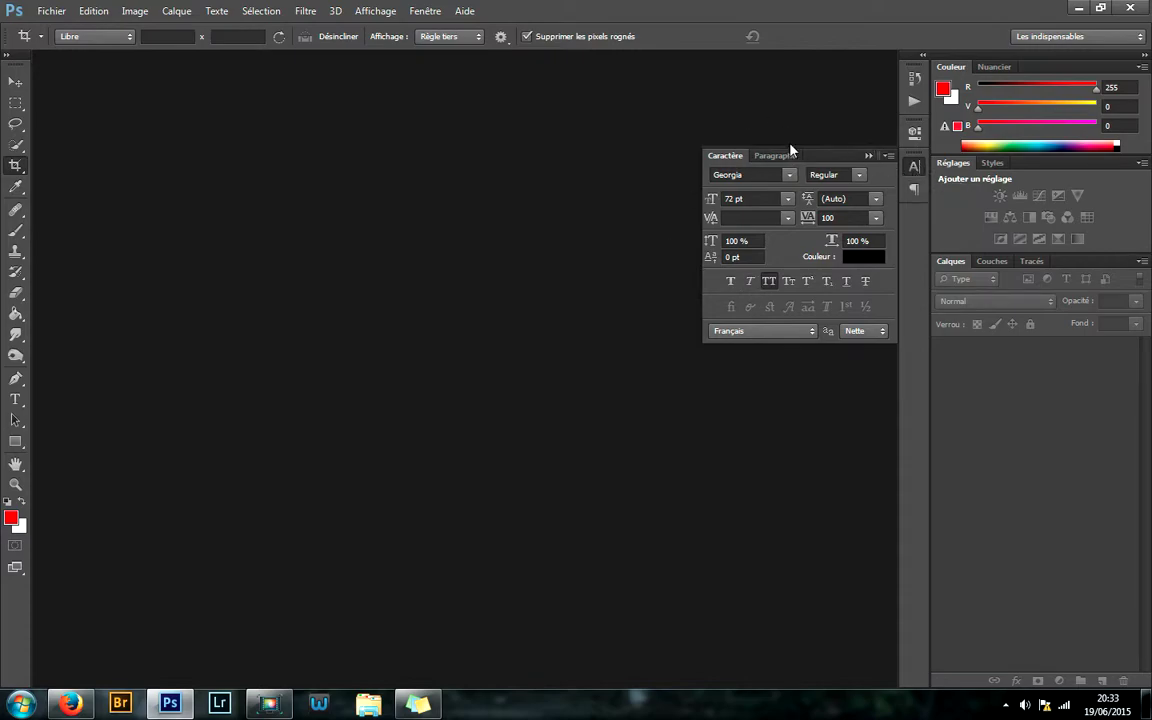
left_click(755, 200)
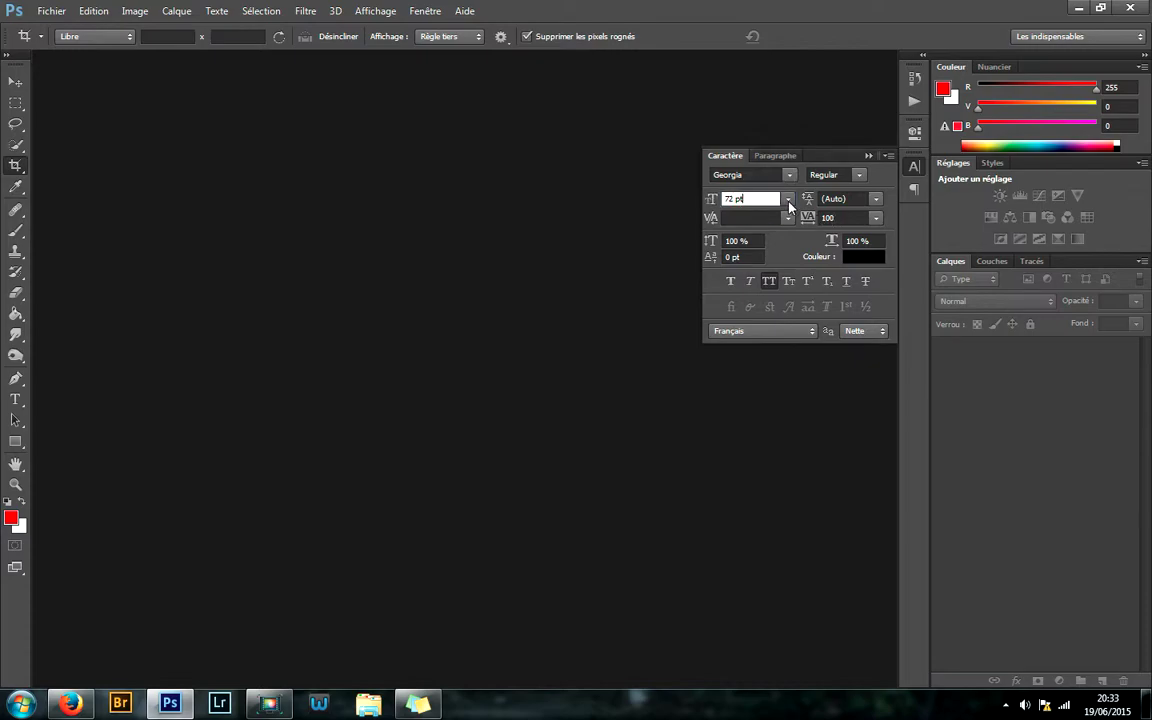
left_click(843, 199)
double_click(859, 198)
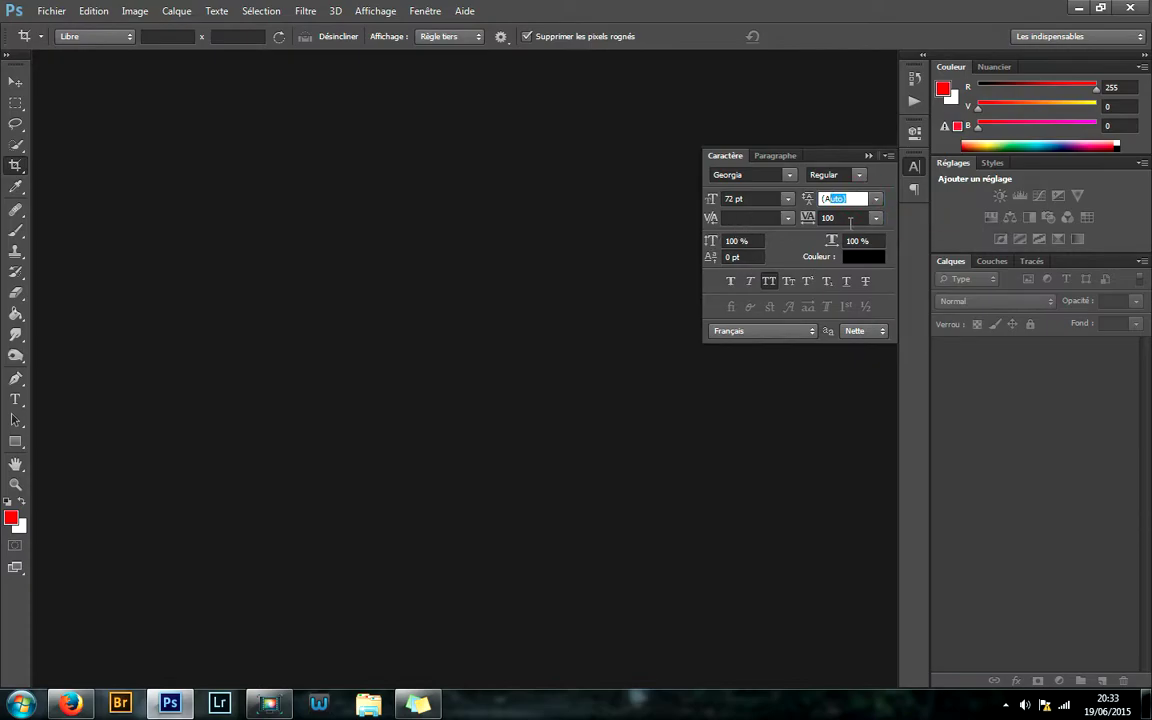
left_click(848, 241)
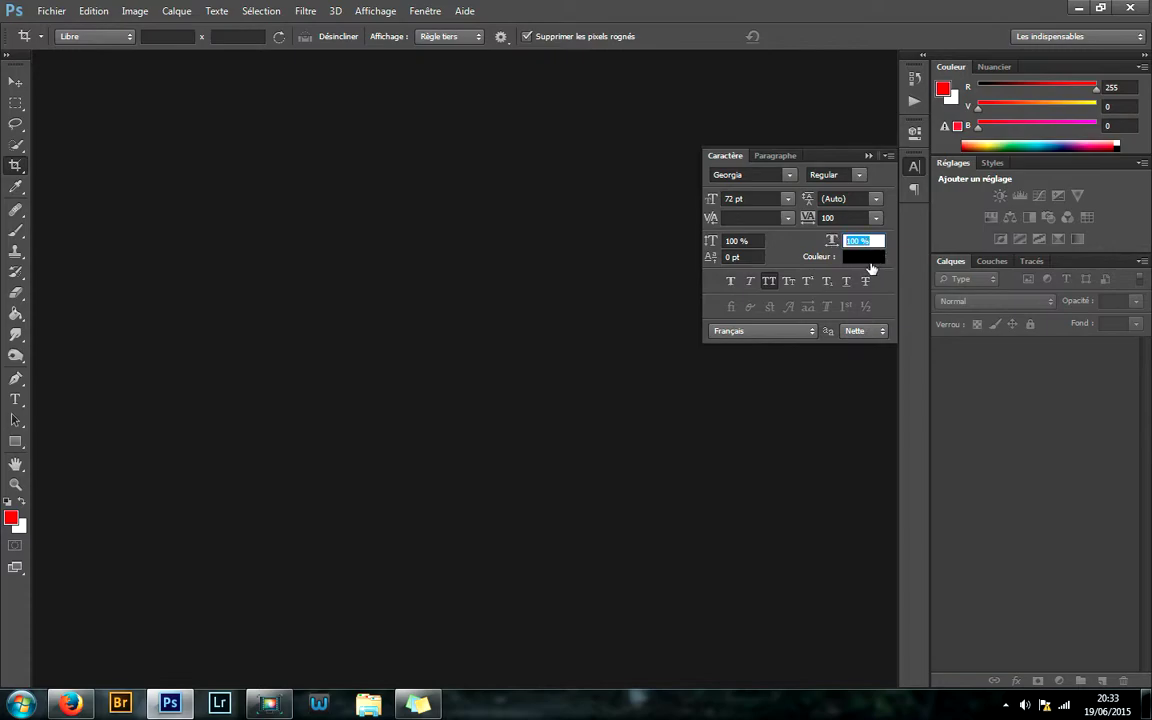
key("shift+Tab")
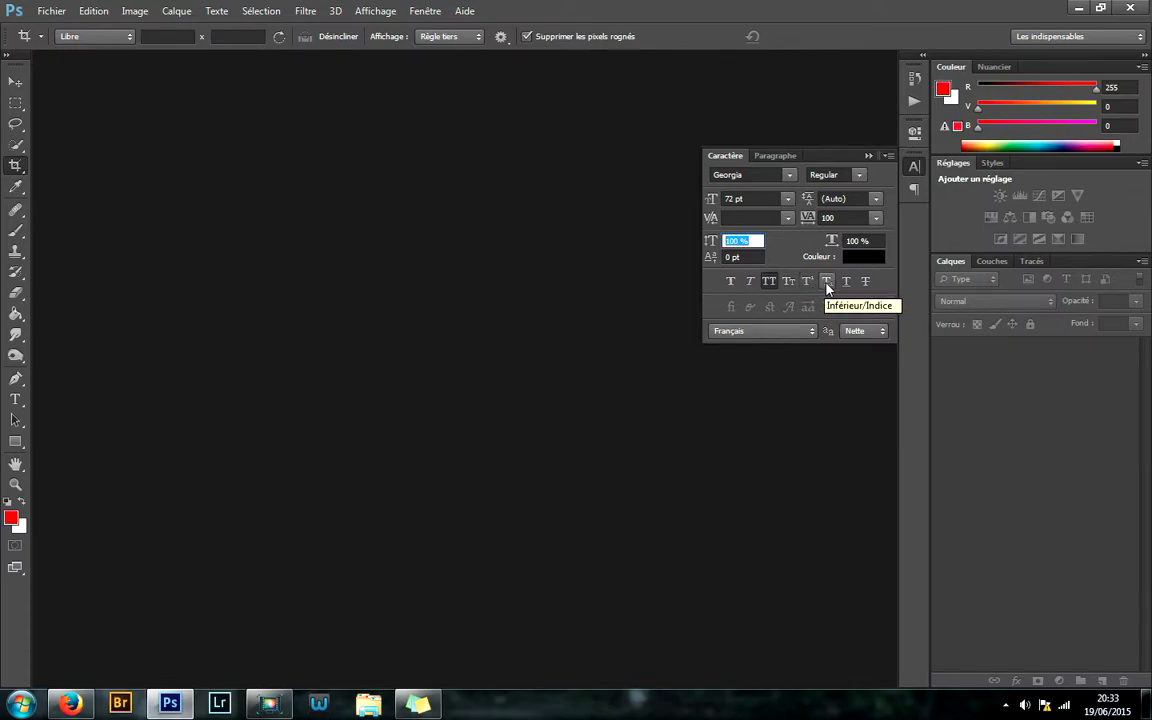
left_click(869, 156)
Examine the paragraph alignment, indent and spacing settings and collapse them again.
left_click(912, 190)
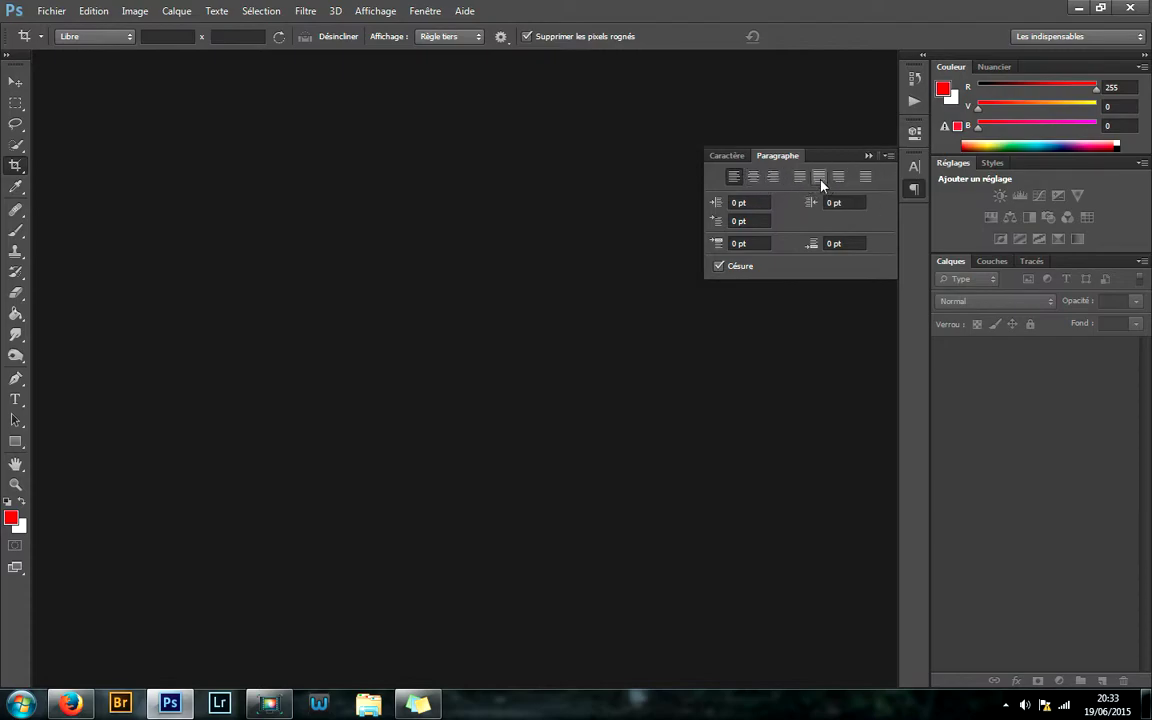
left_click(868, 156)
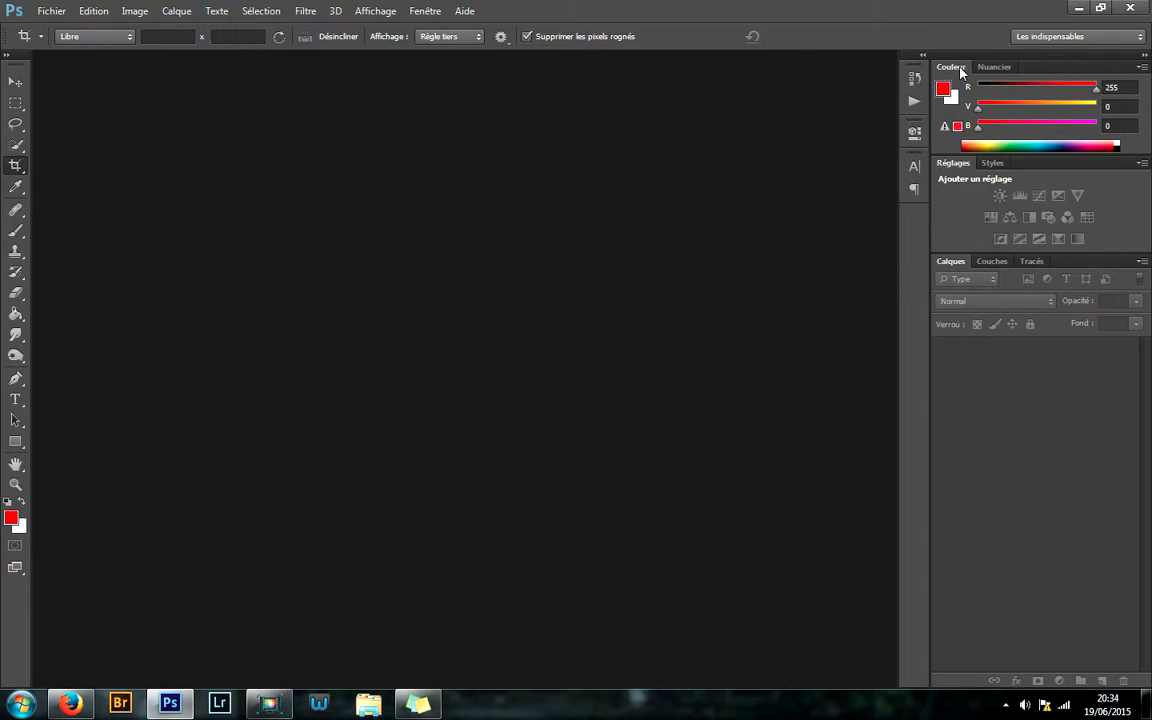
Try brown colour swatches, set the foreground colour to dark blue (R 31, V 27, B 98) and redisplay the colour sliders.
mouse_move(978, 110)
left_mouse_down()
mouse_move(1085, 115)
mouse_move(972, 113)
left_mouse_up()
left_click(993, 67)
left_click(1018, 128)
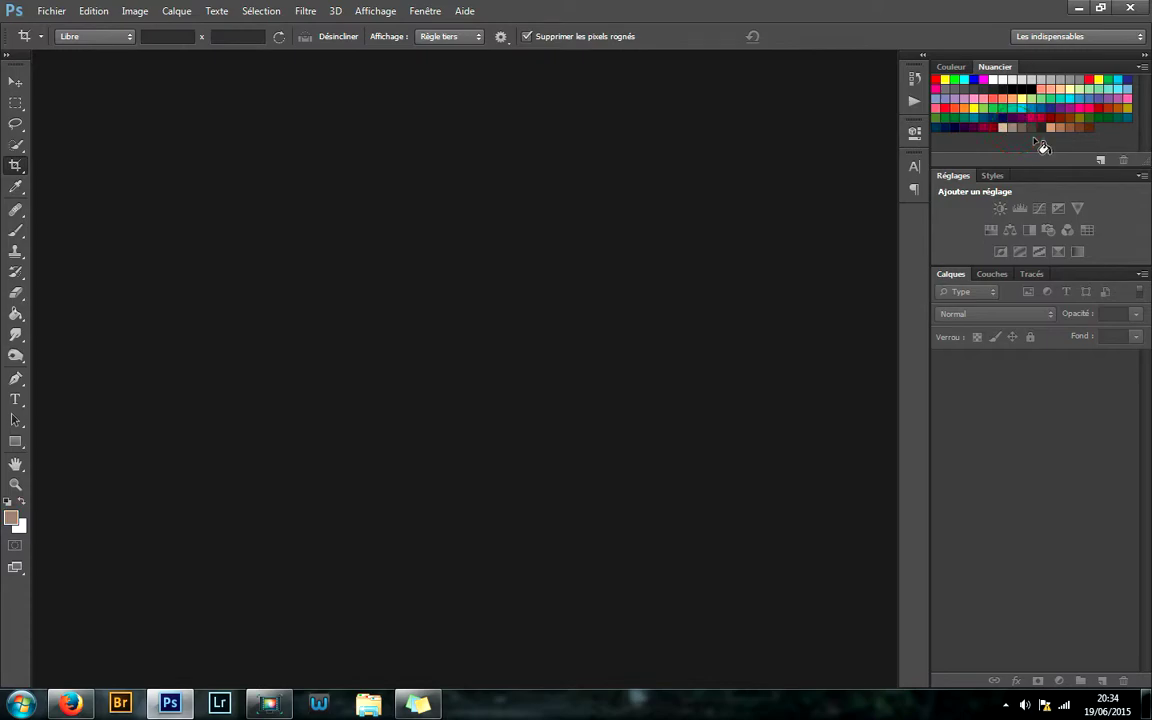
left_click(1030, 128)
left_click(10, 518)
left_click(951, 66)
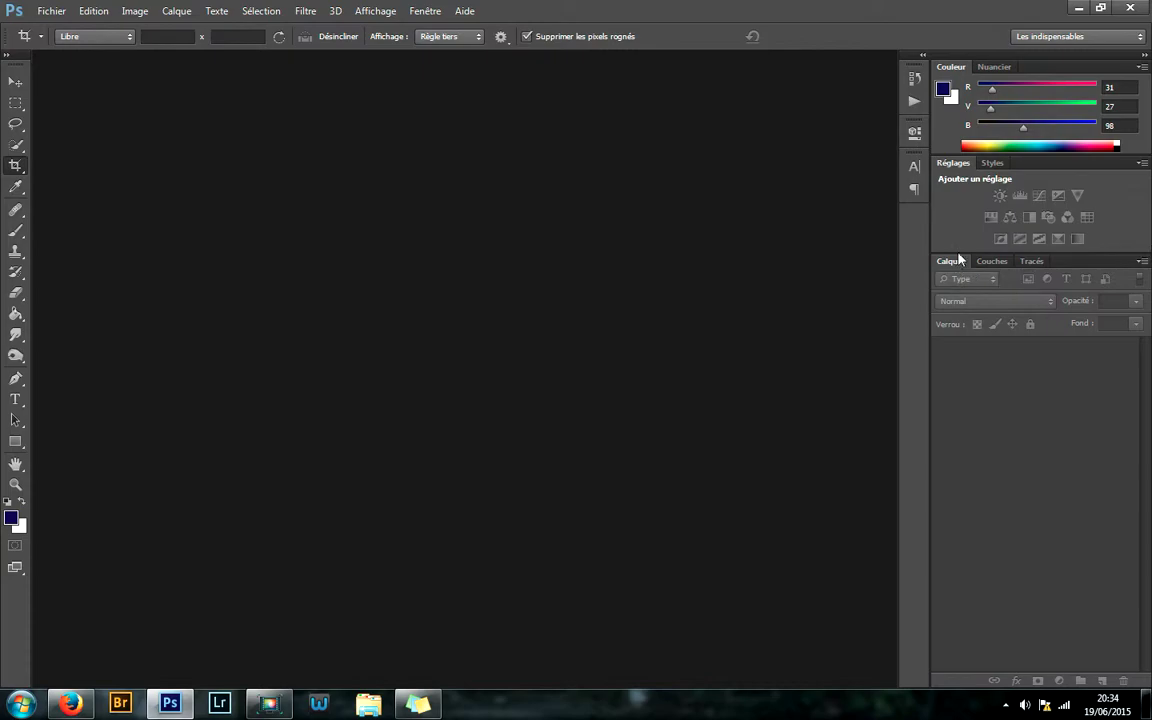
Look at the style presets, the channels and the paths, returning to the adjustments and layers views.
left_click(993, 166)
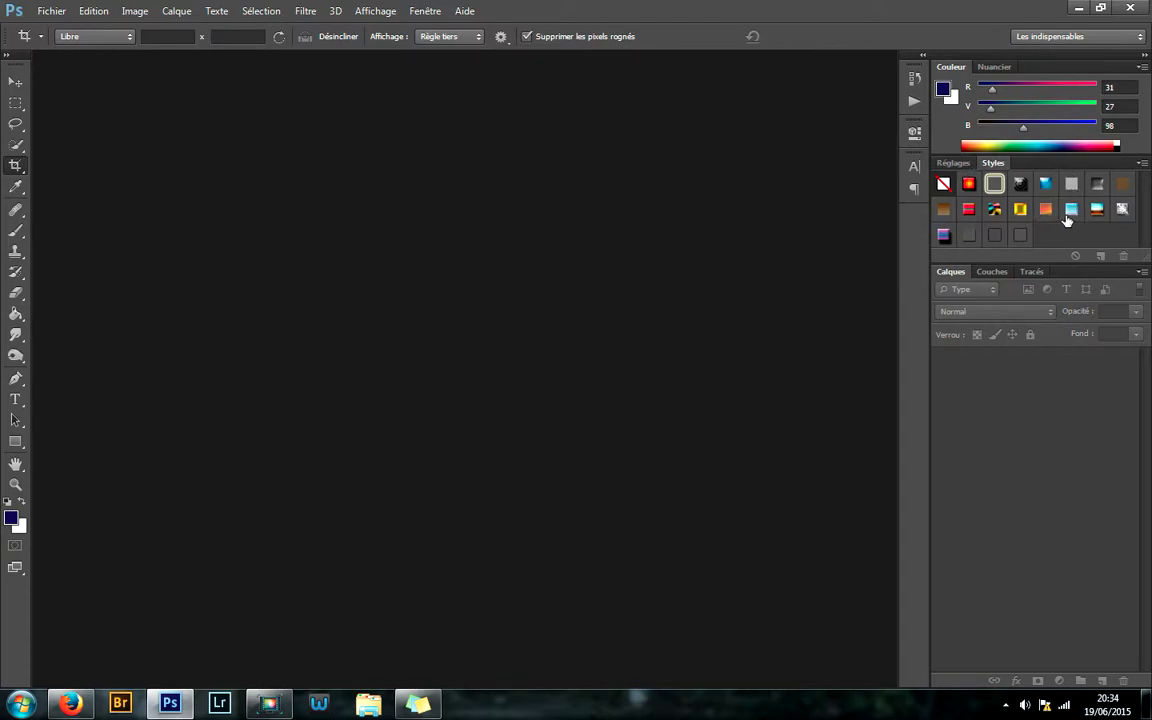
left_click(958, 163)
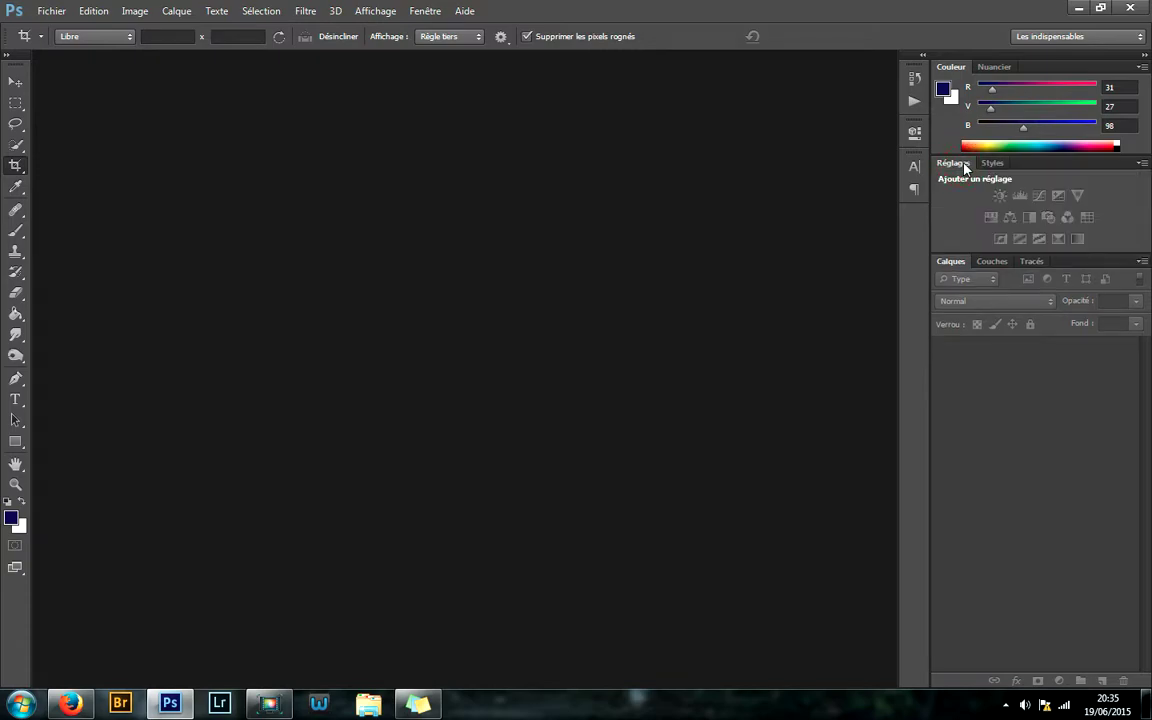
left_click(988, 261)
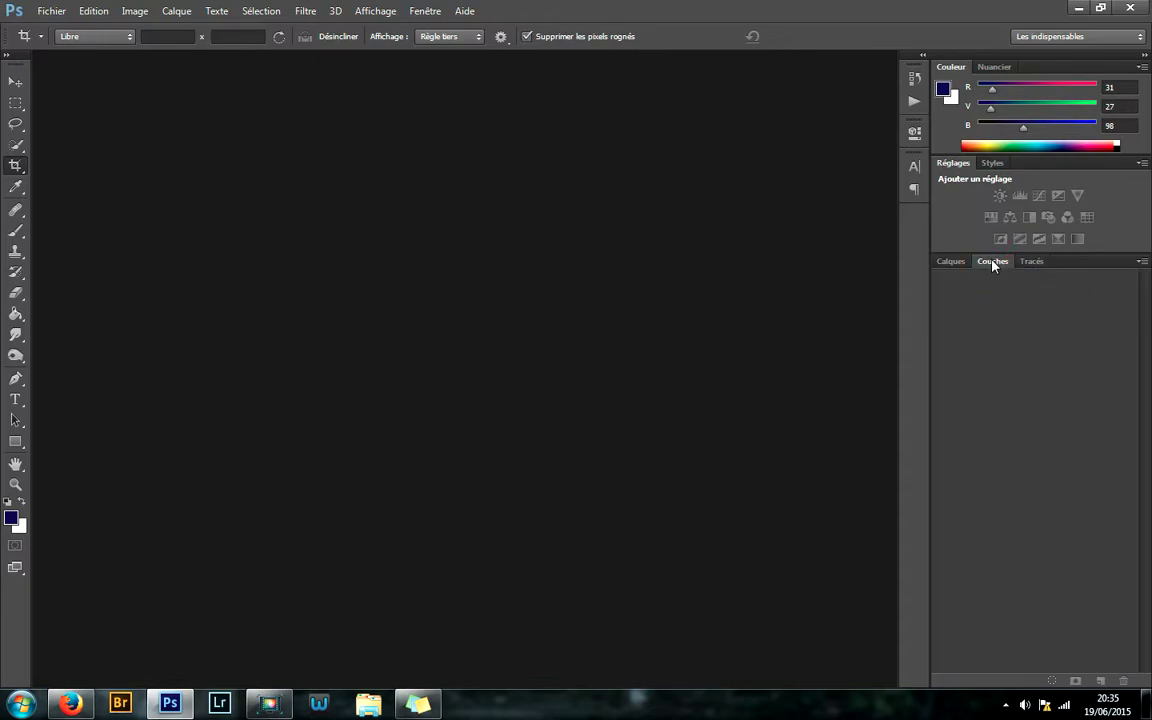
left_click(1030, 263)
left_click(955, 264)
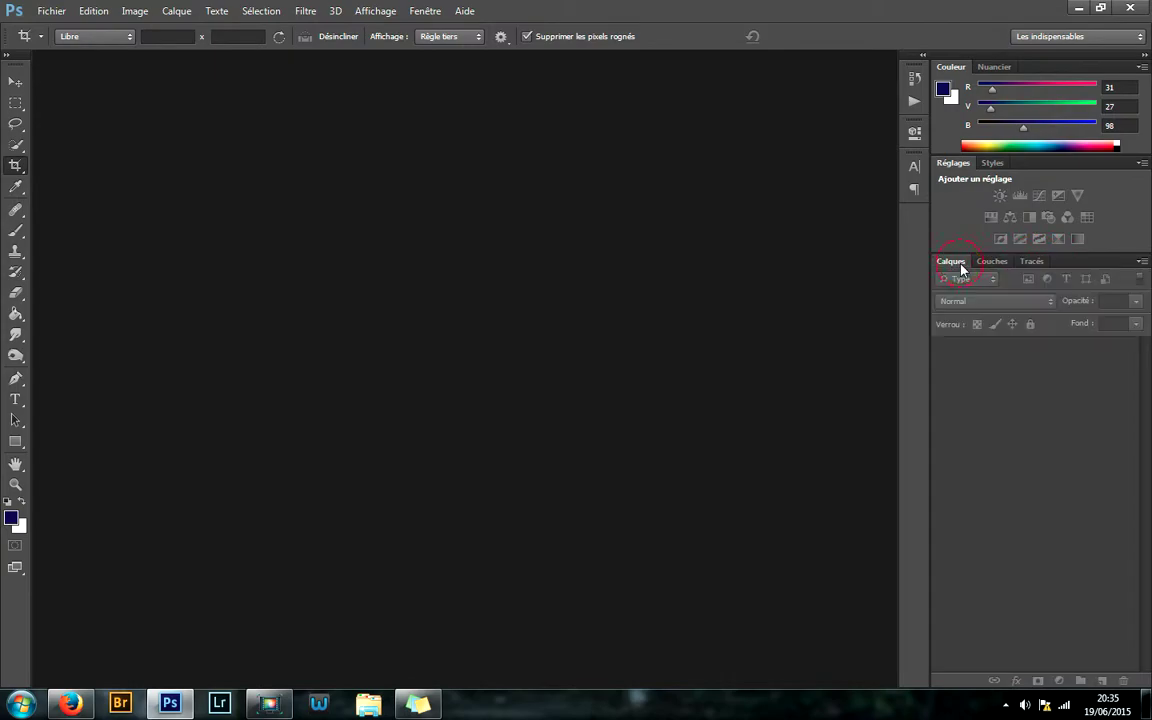
Create a new RGB document with a transparent background and activate the Move tool.
left_click(49, 14)
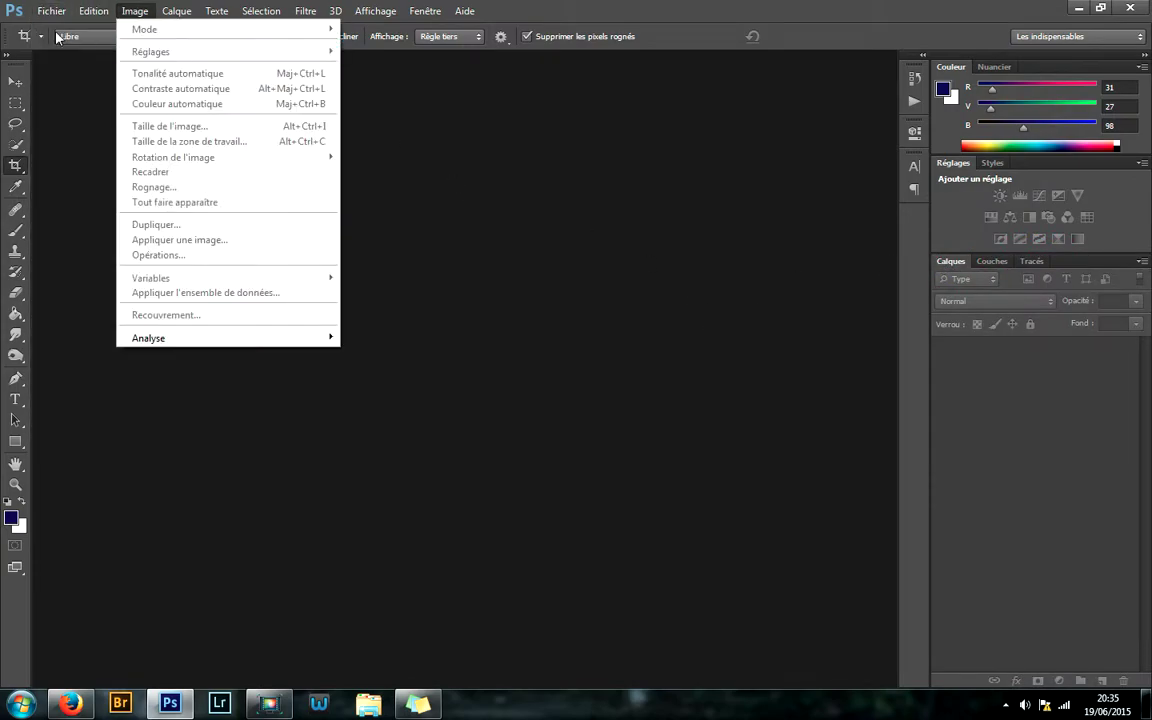
left_click(67, 28)
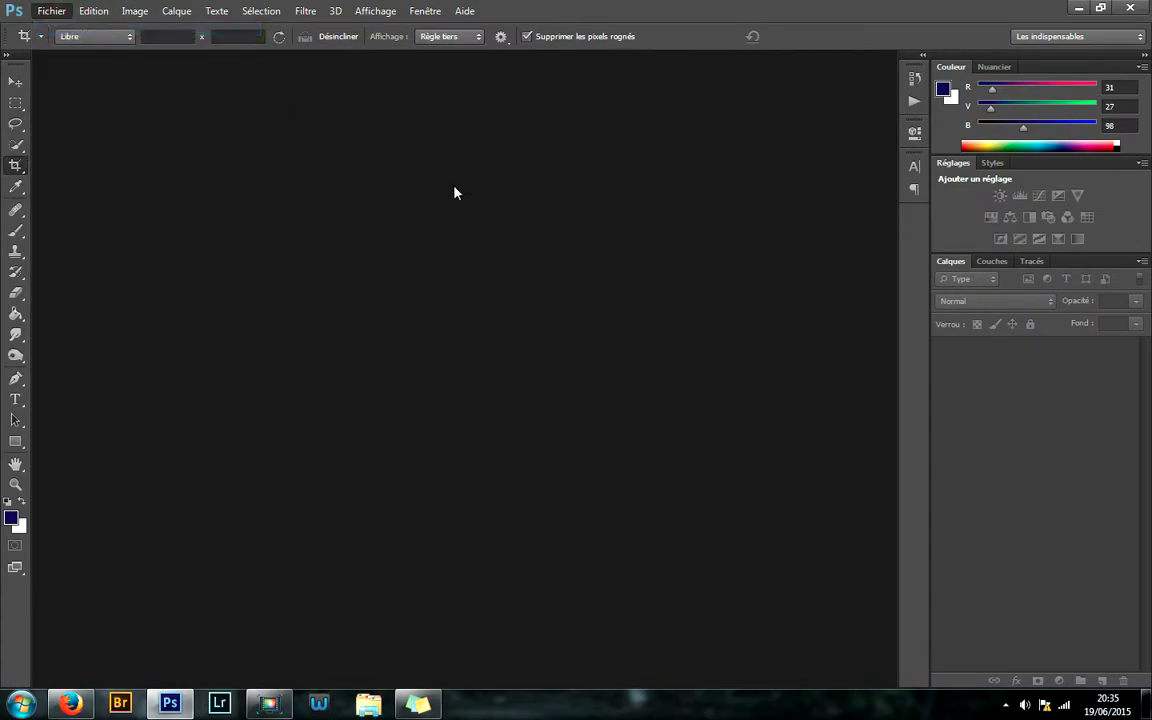
left_click(694, 175)
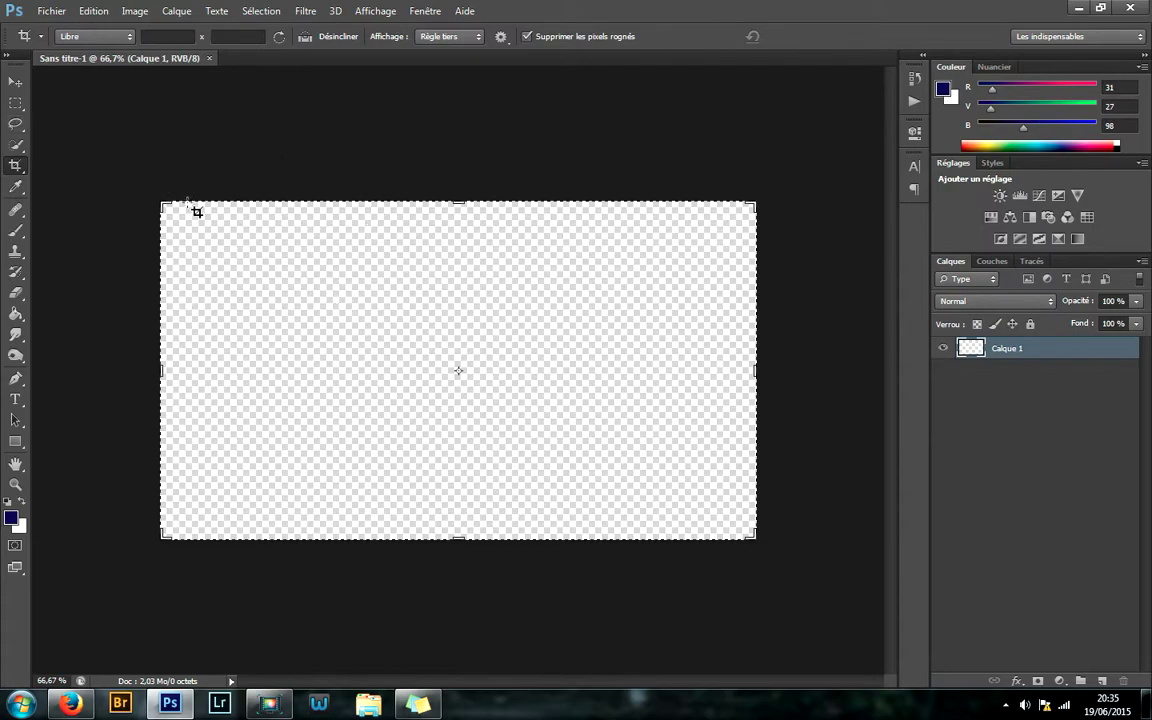
left_click(17, 84)
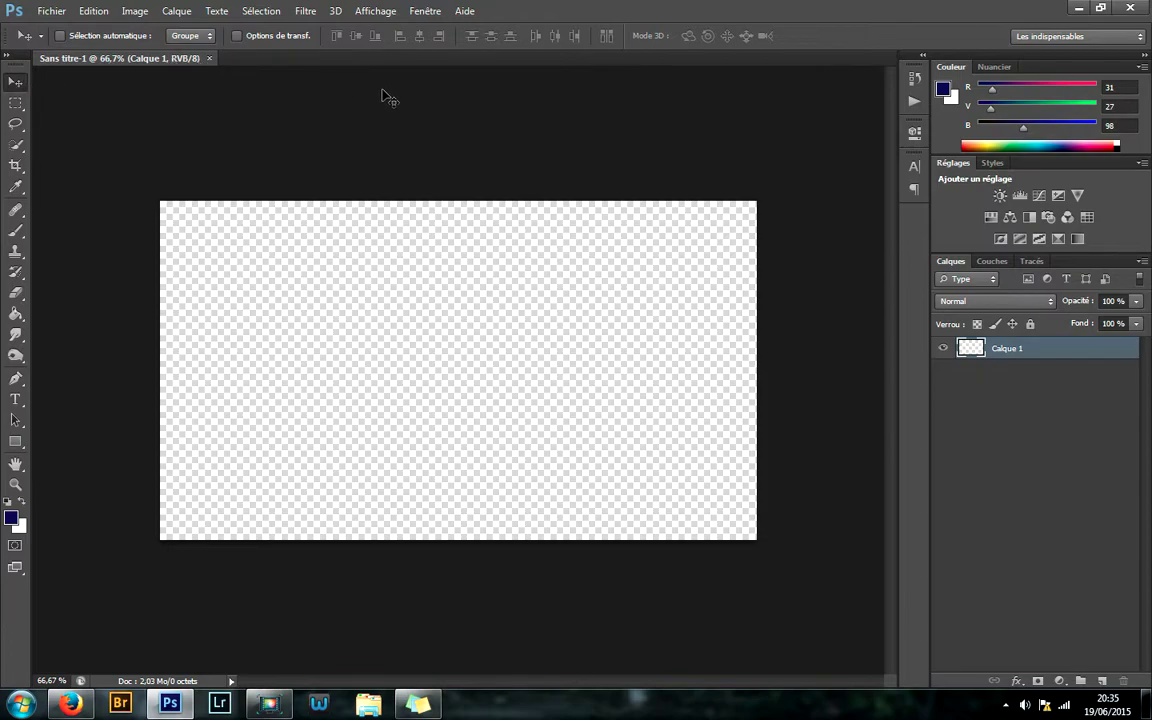
Add a Luminosité/Contraste adjustment layer above Calque 1 with brightness 15 and contrast 39, and collapse its properties.
left_click(1001, 196)
left_click_drag(779, 214, 817, 256)
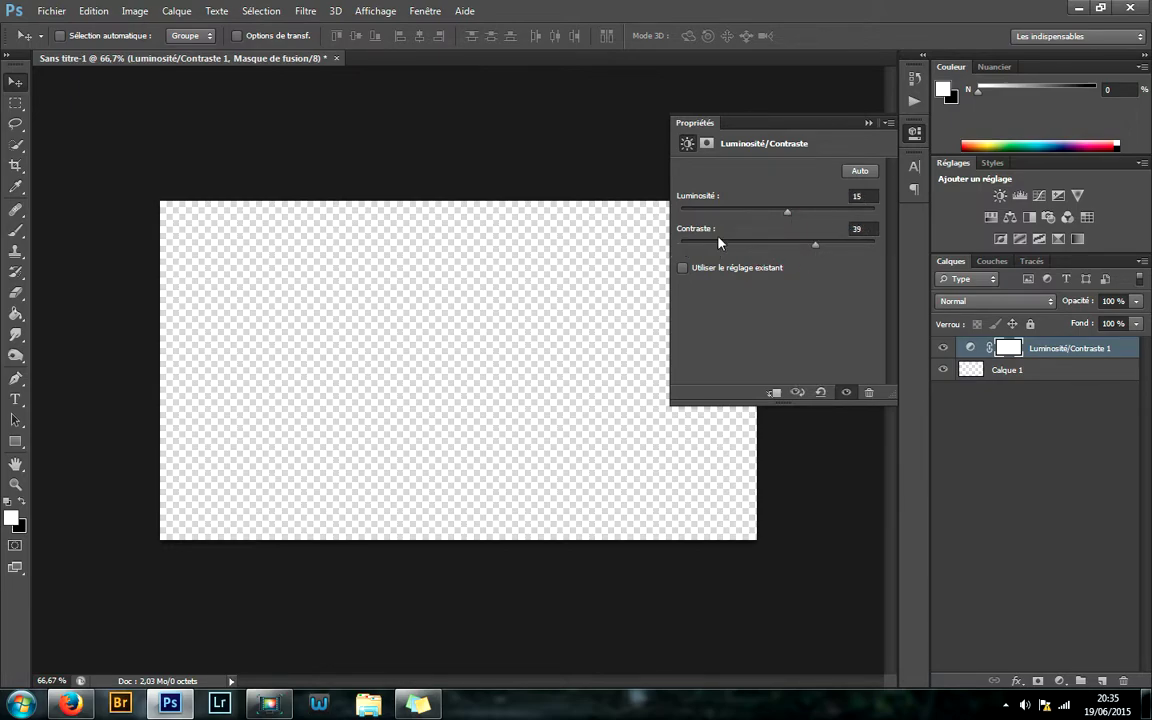
left_click(867, 123)
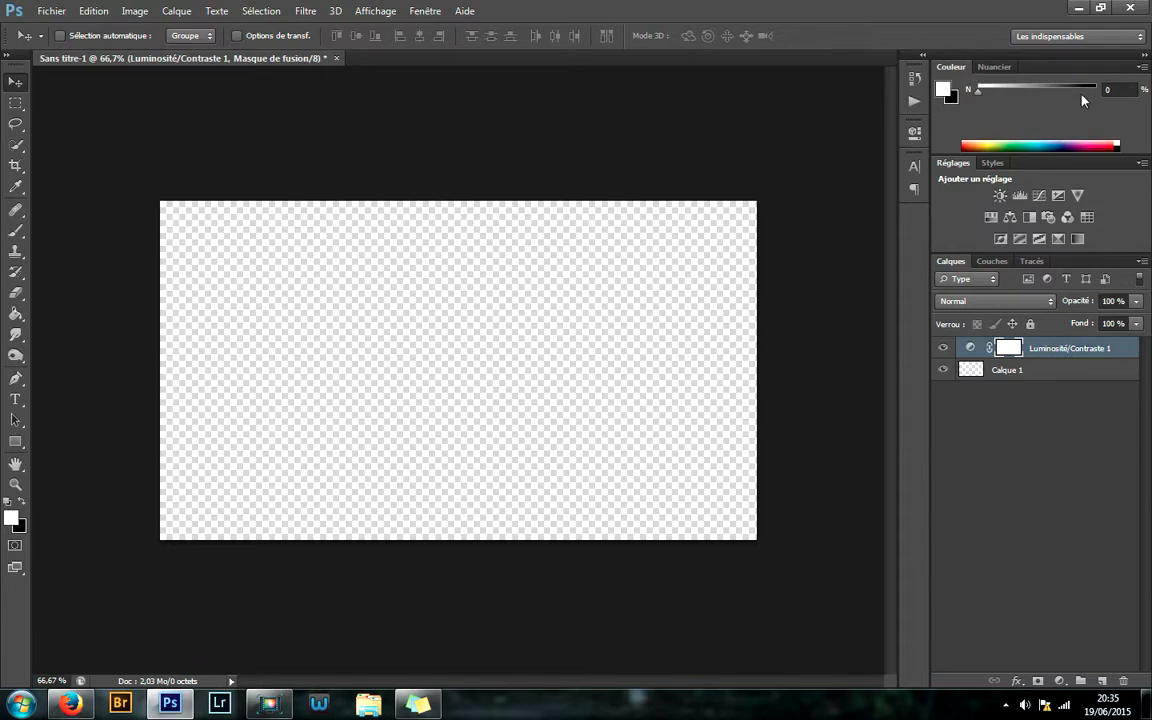
mouse_move(985, 97)
left_mouse_down()
mouse_move(1068, 101)
mouse_move(978, 98)
left_mouse_up()
Close the untitled document without saving its changes.
left_click(337, 60)
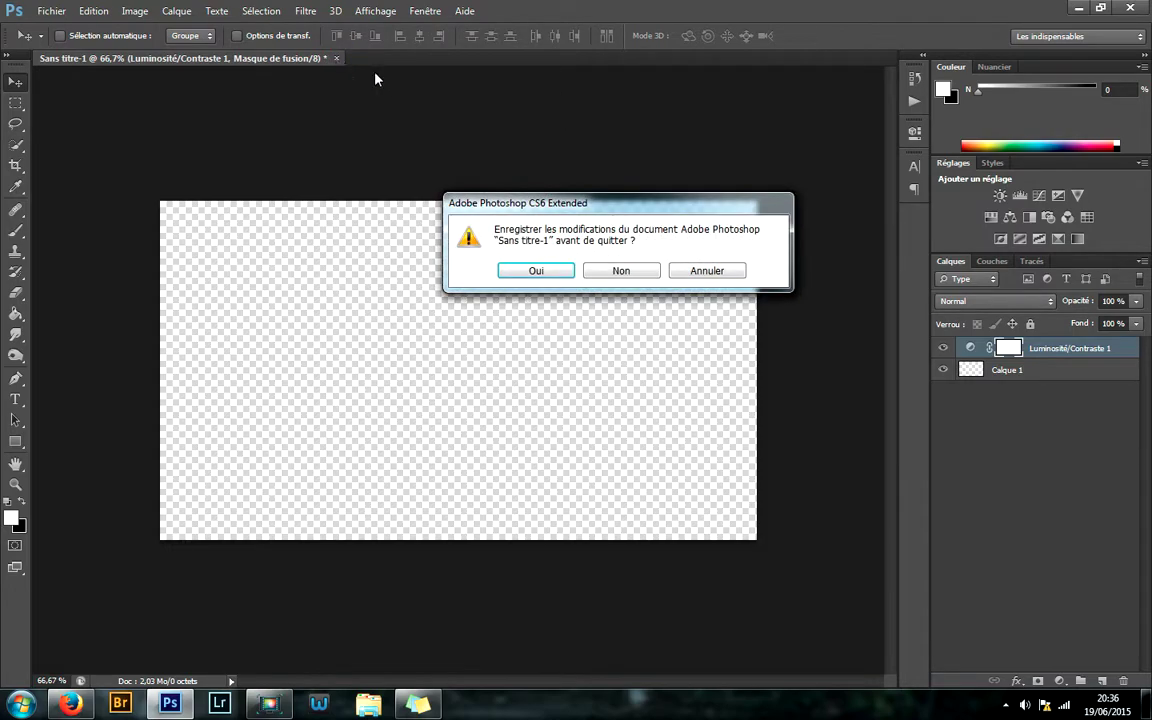
left_click(591, 272)
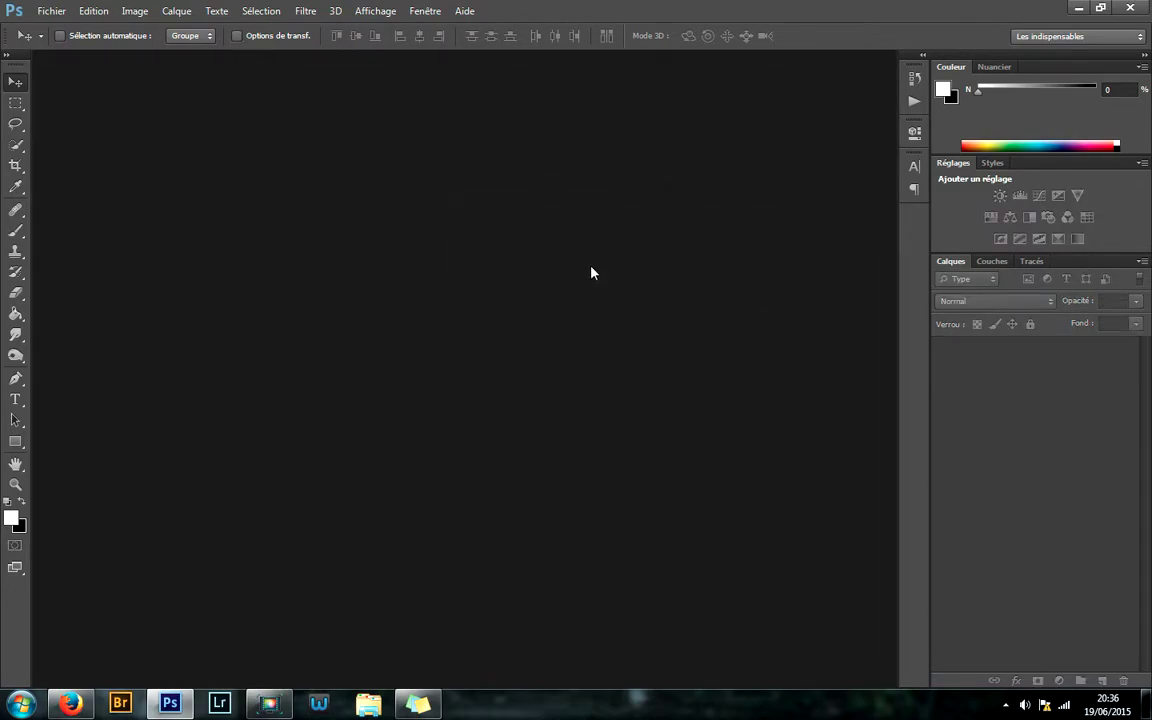
left_click(70, 15)
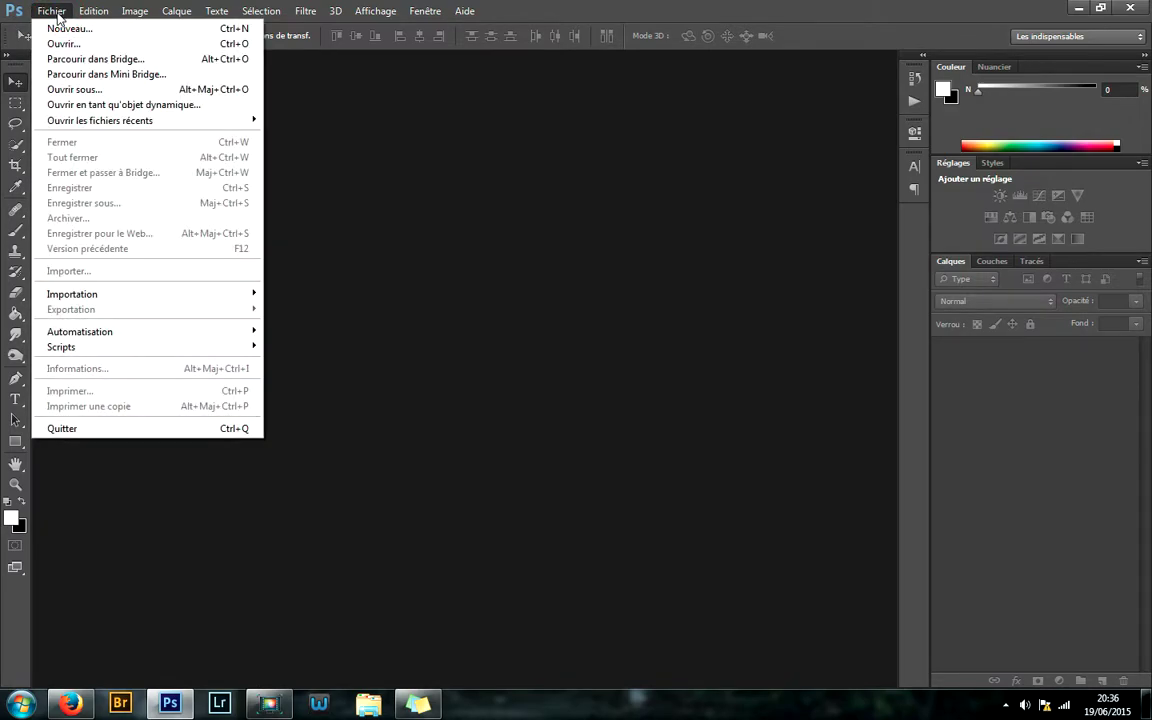
left_click(58, 17)
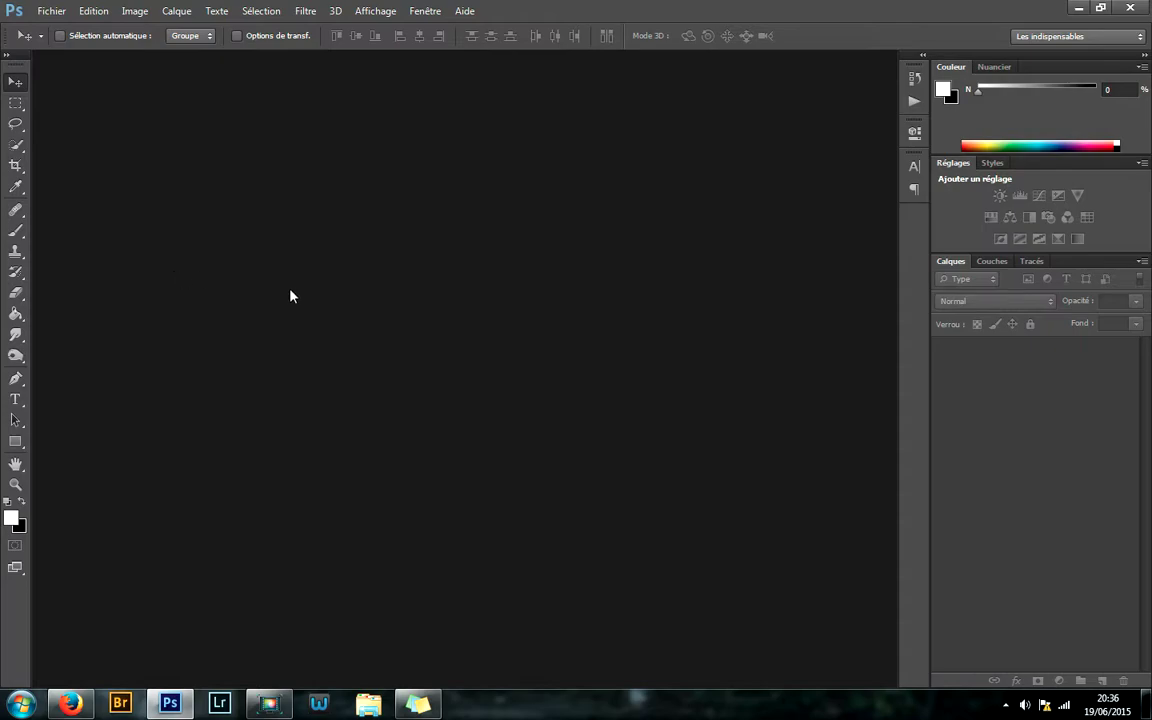
left_click(268, 702)
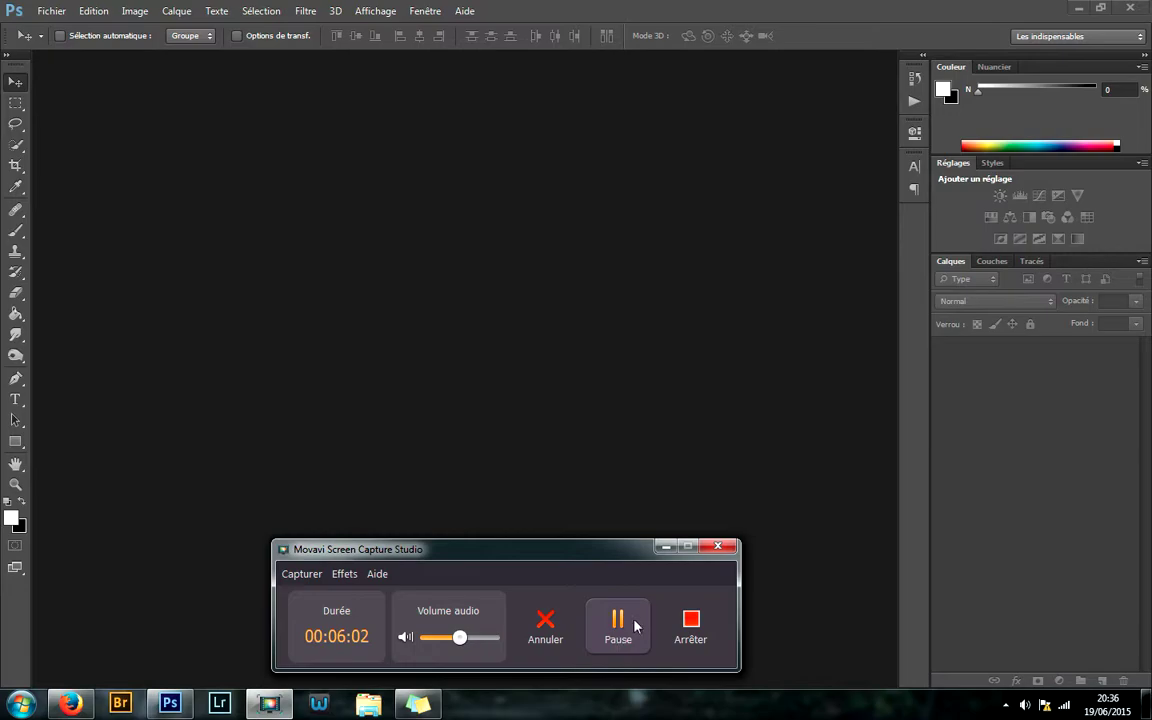